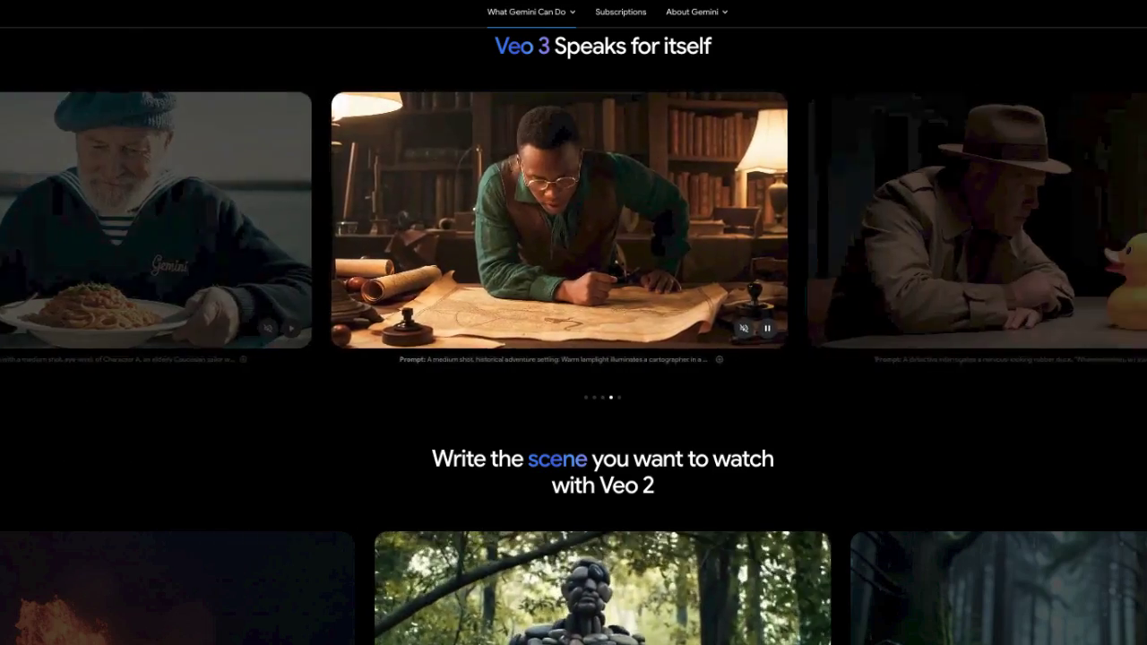
# - Look over the Veo example videos and open the Gemini upgrade options
pyautogui.scroll(-3, 574, 358)
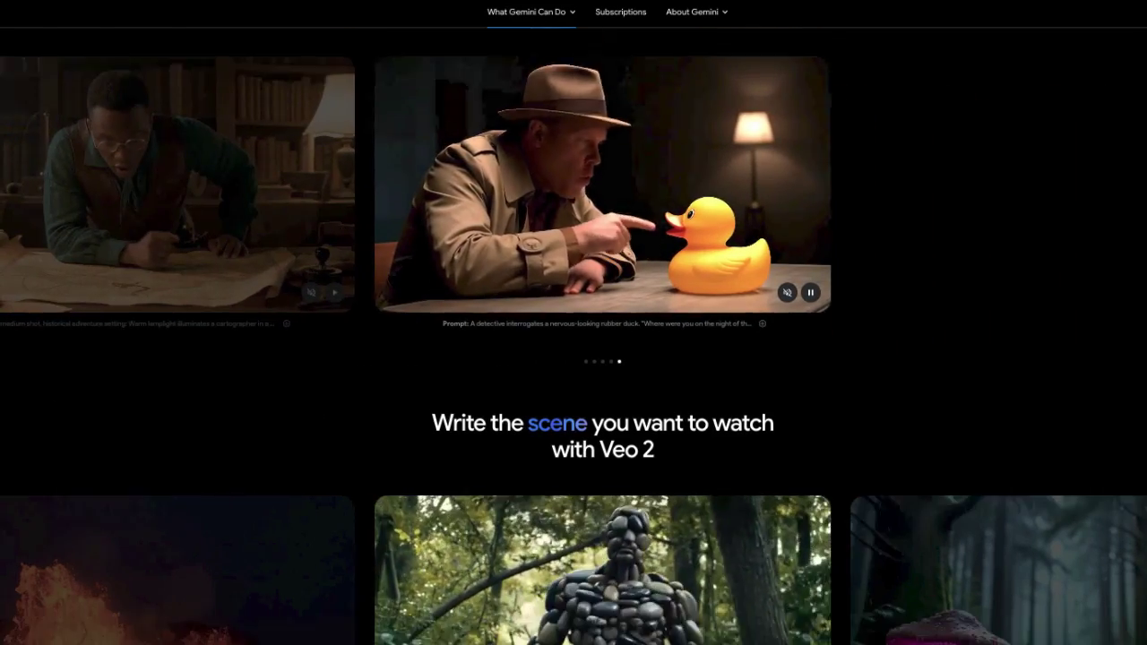
pyautogui.scroll(-1, 574, 358)
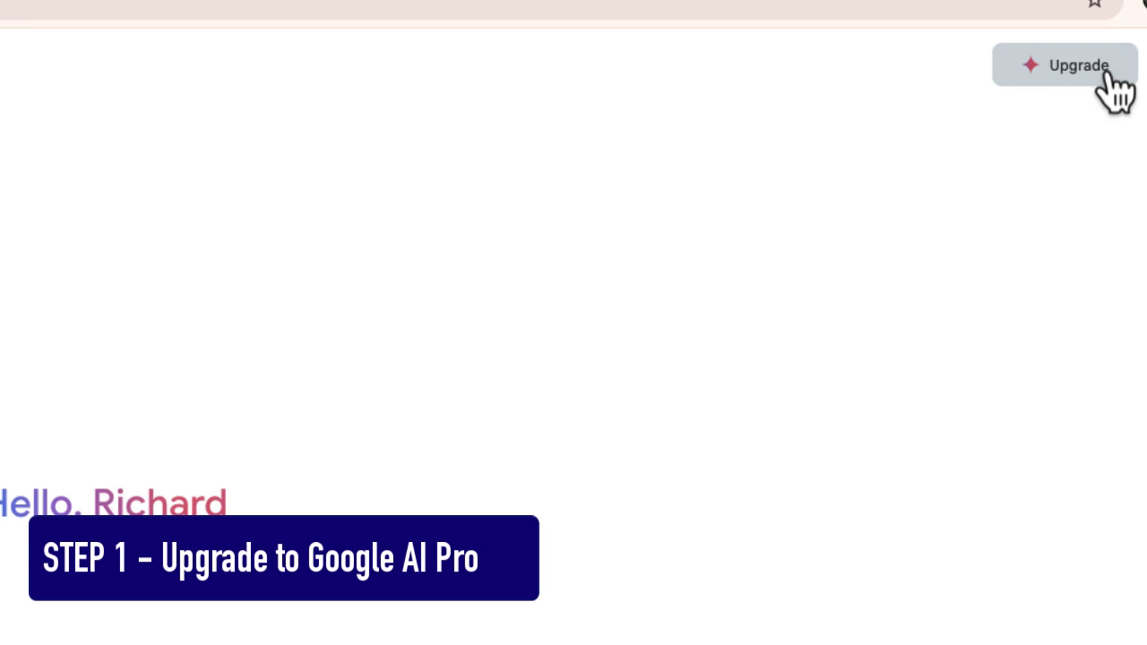
pyautogui.click(1109, 74)
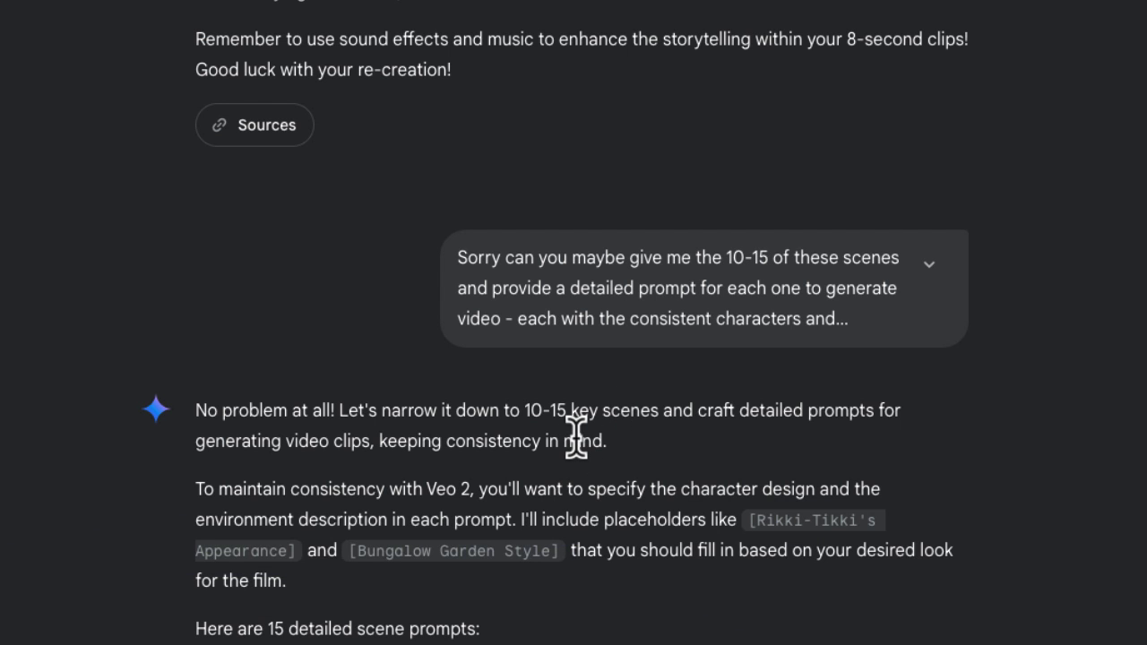
# - Read the consistent character and setting definitions and see how the Scene 1 and Scene 2 video prompts reference them
pyautogui.scroll(-2, 576, 436)
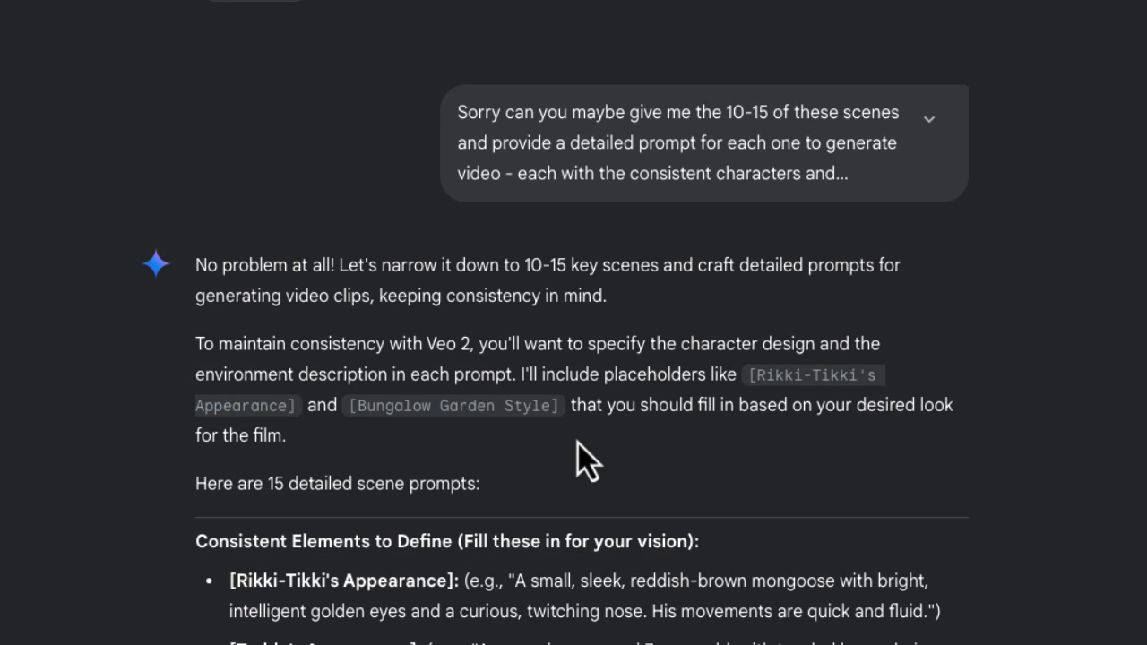
pyautogui.scroll(-2, 578, 442)
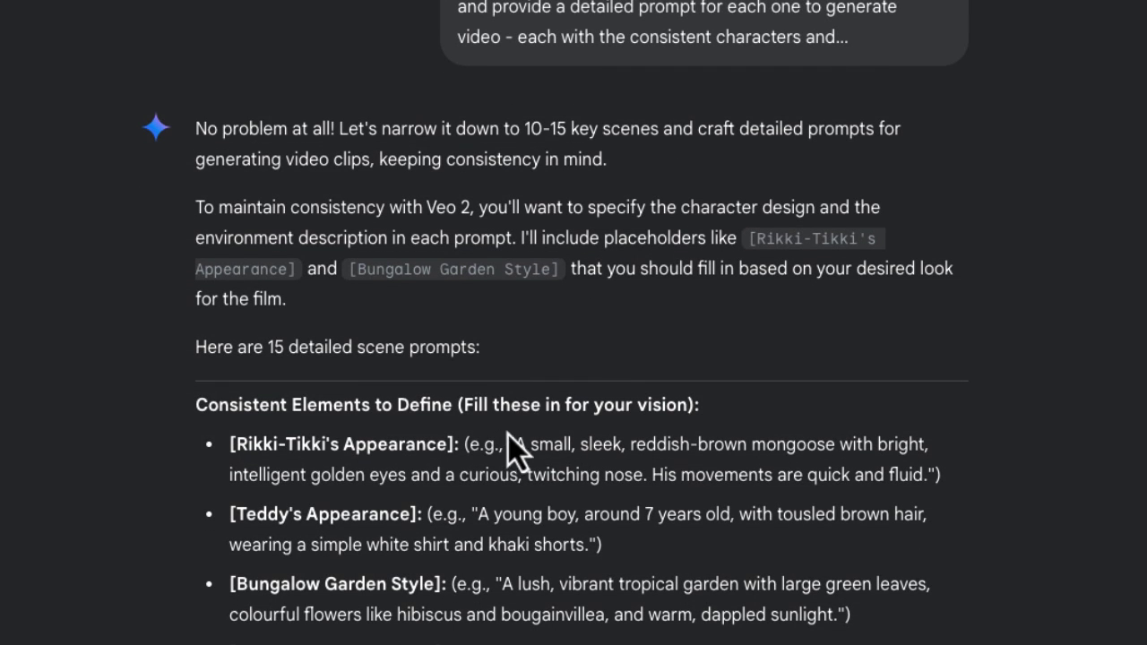
pyautogui.scroll(-1, 238, 404)
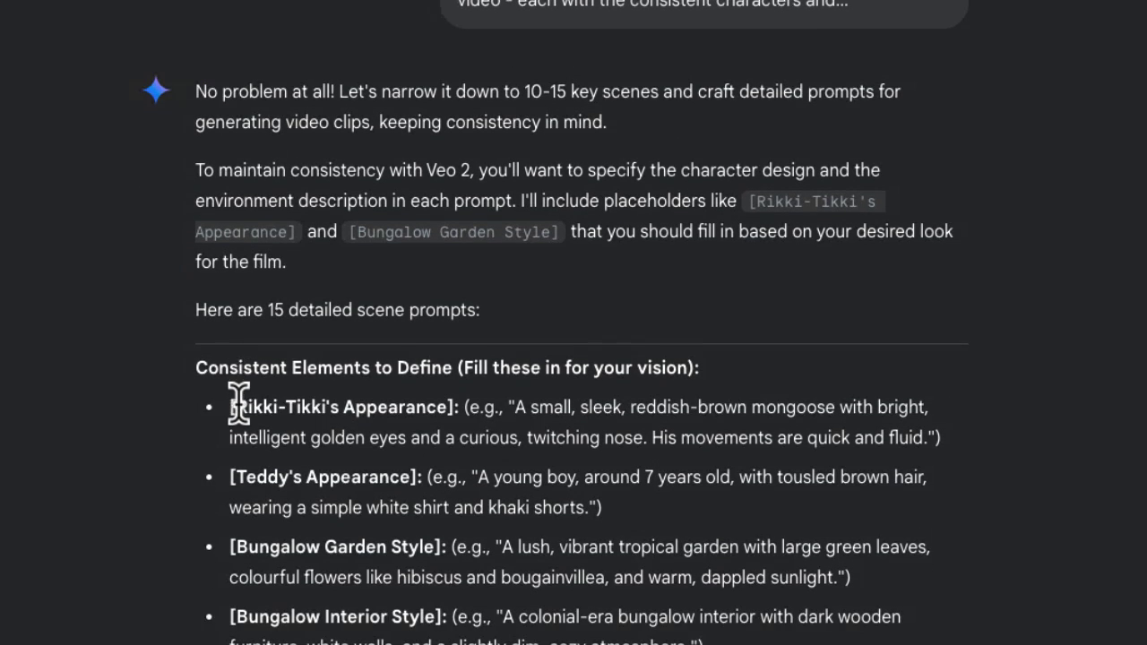
pyautogui.scroll(-1, 238, 405)
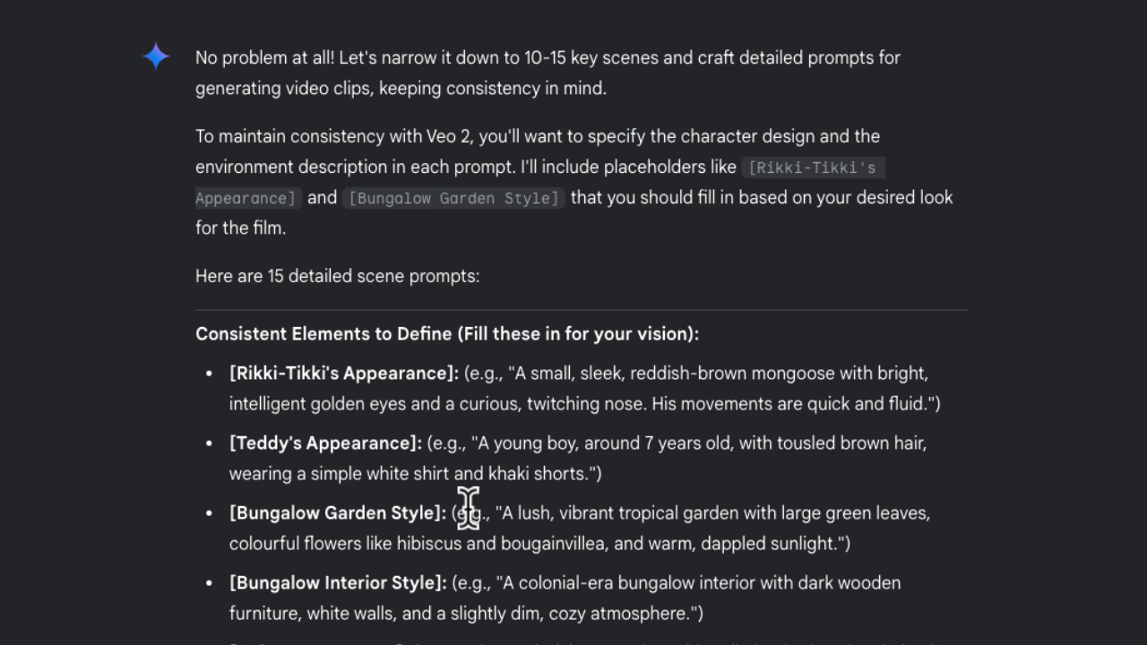
pyautogui.scroll(-4, 361, 576)
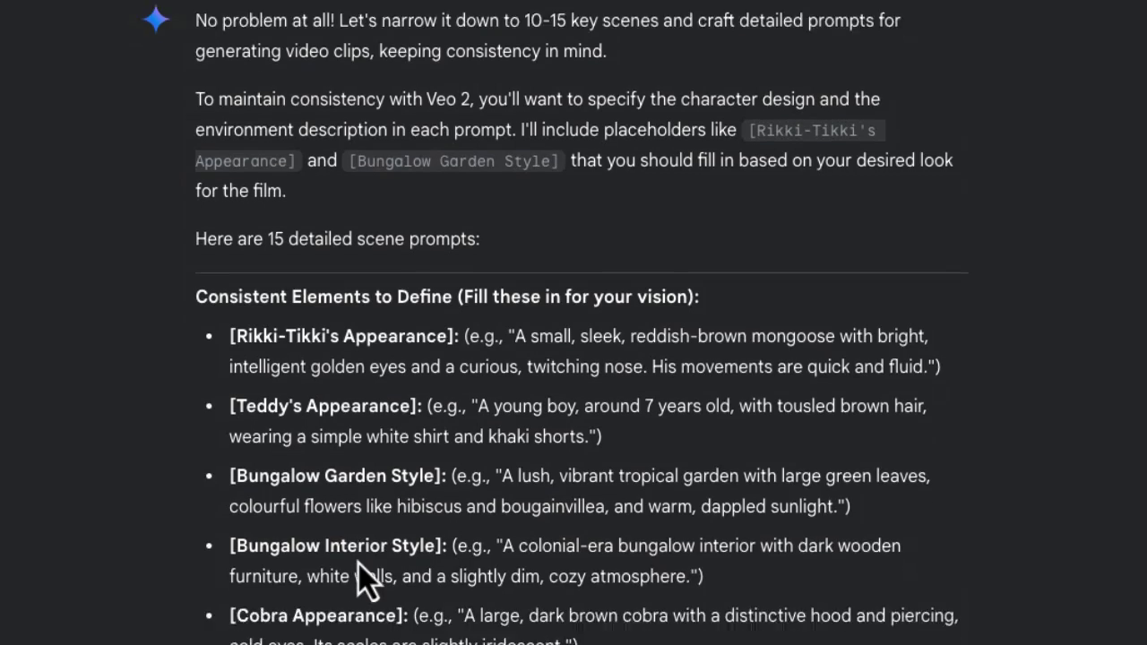
pyautogui.scroll(-1, 403, 578)
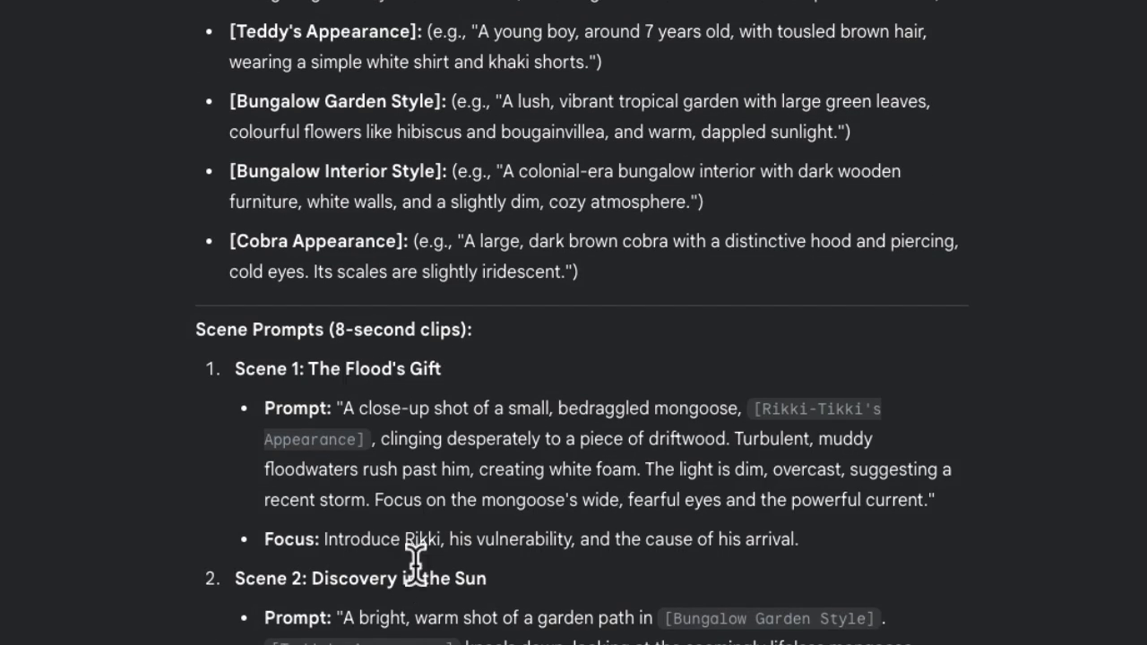
pyautogui.scroll(-1, 346, 366)
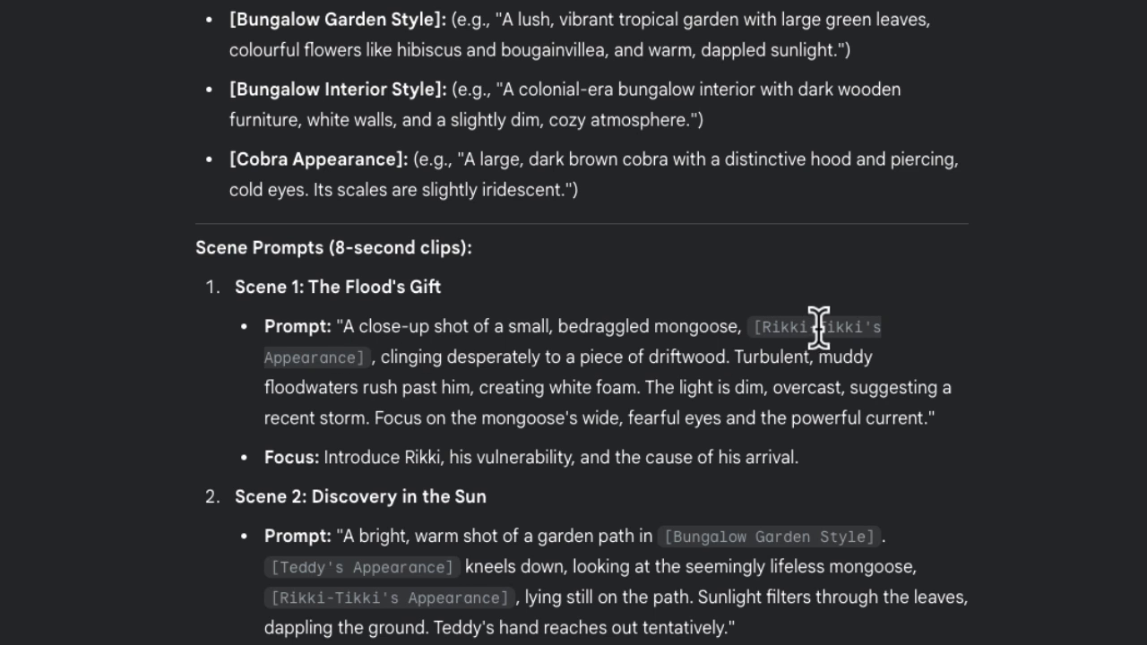
pyautogui.scroll(3, 361, 374)
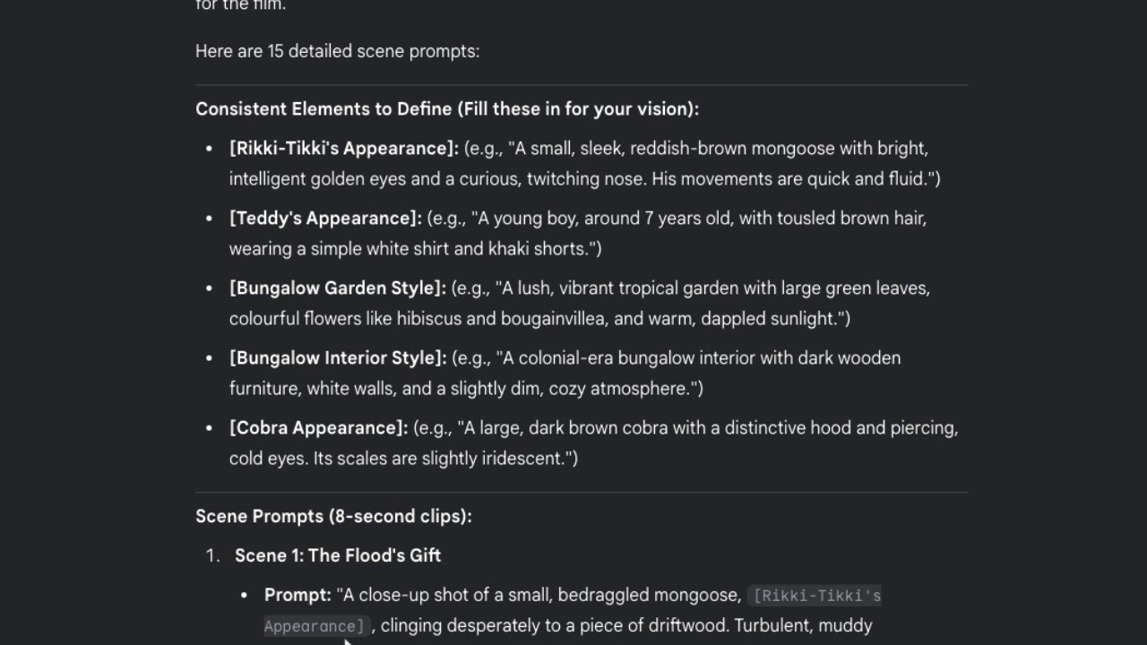
pyautogui.scroll(-1, 345, 637)
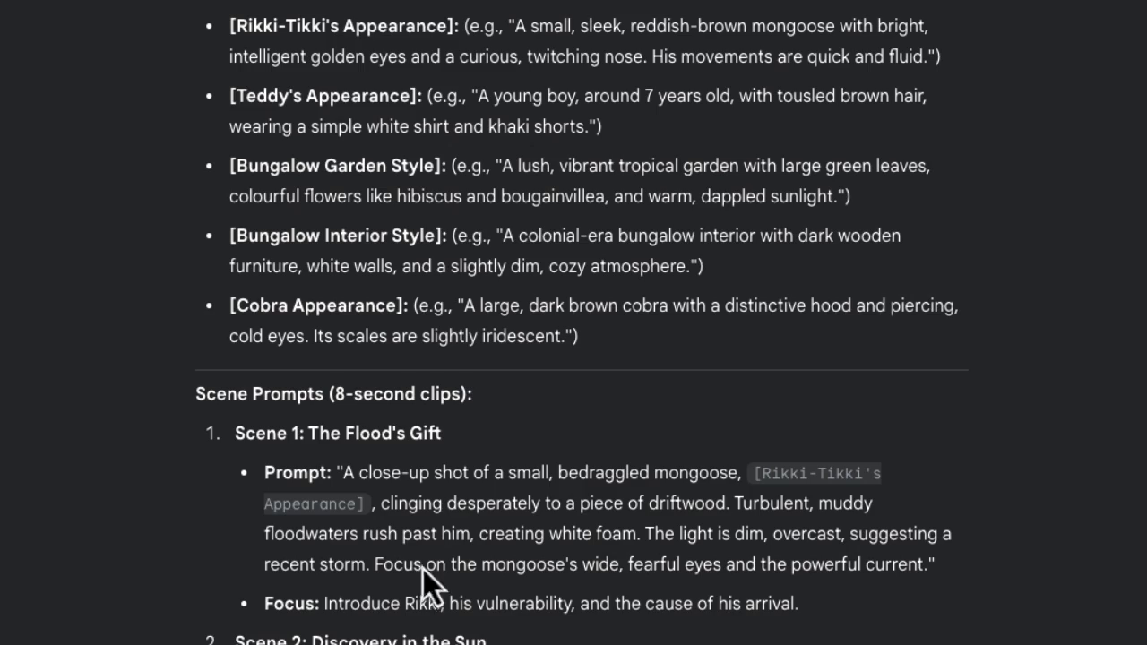
# - Skim the remaining scene prompts in the response and return to the list of consistent elements
pyautogui.scroll(-20, 507, 479)
pyautogui.scroll(-6, 508, 479)
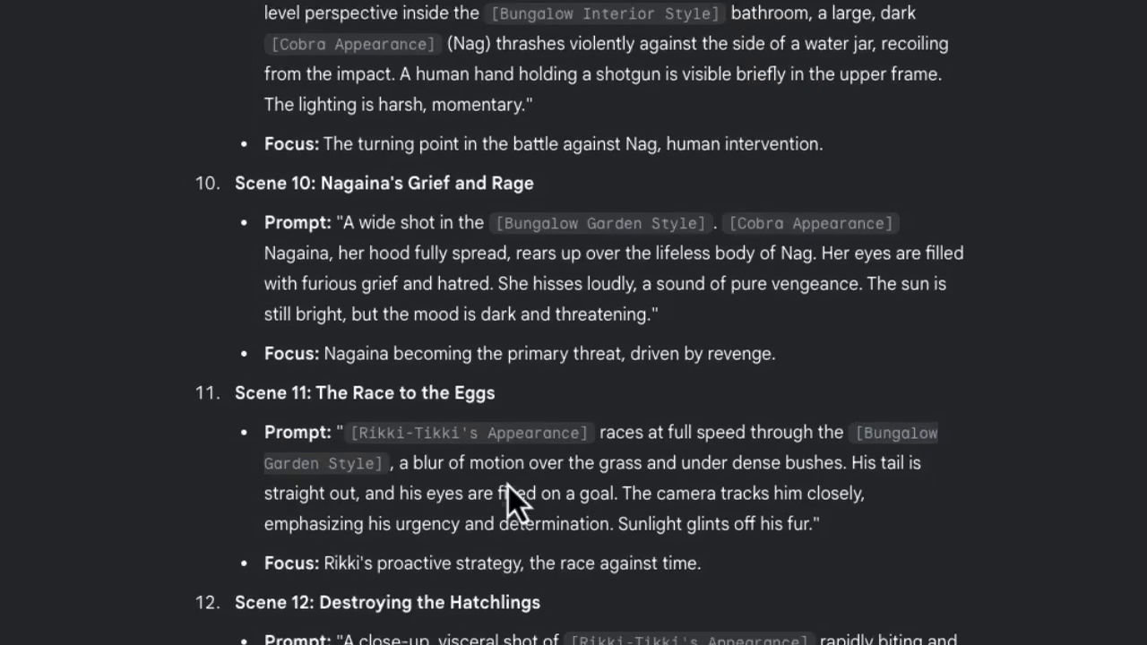
pyautogui.scroll(5, 507, 475)
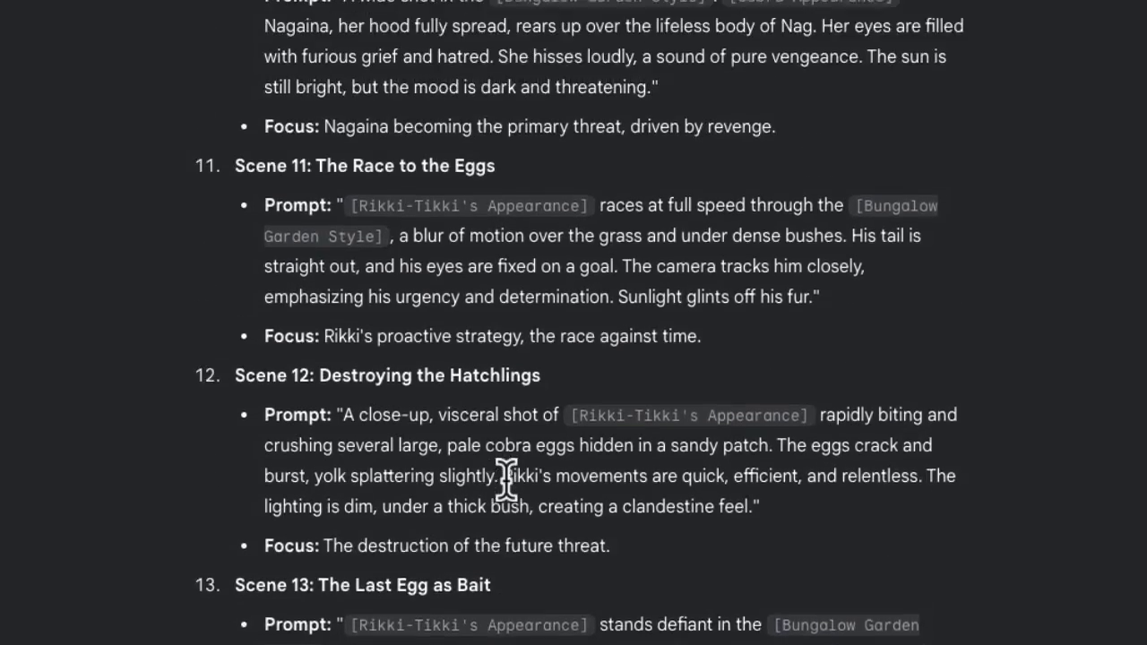
pyautogui.scroll(1, 507, 475)
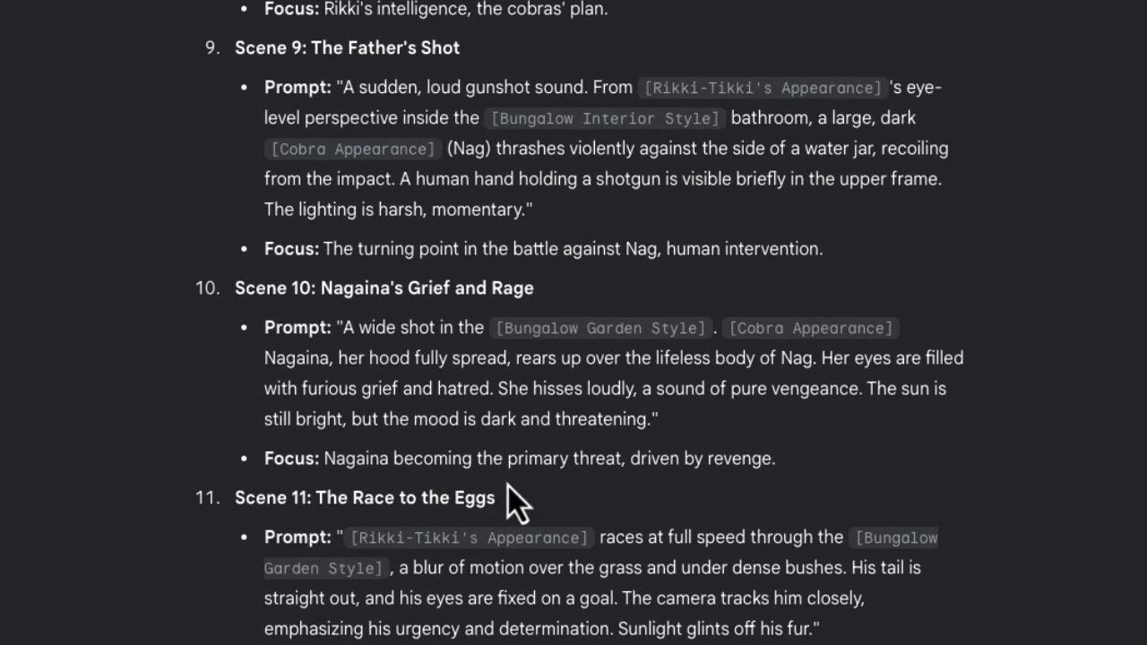
pyautogui.scroll(14, 507, 475)
pyautogui.scroll(10, 508, 475)
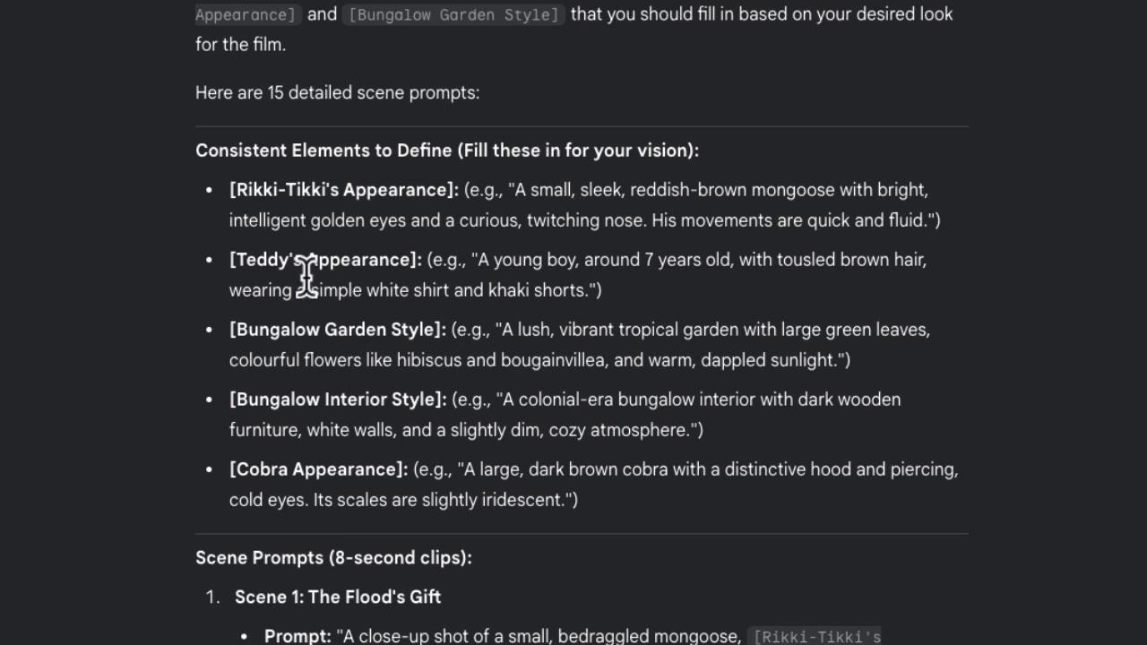
pyautogui.scroll(-2, 453, 403)
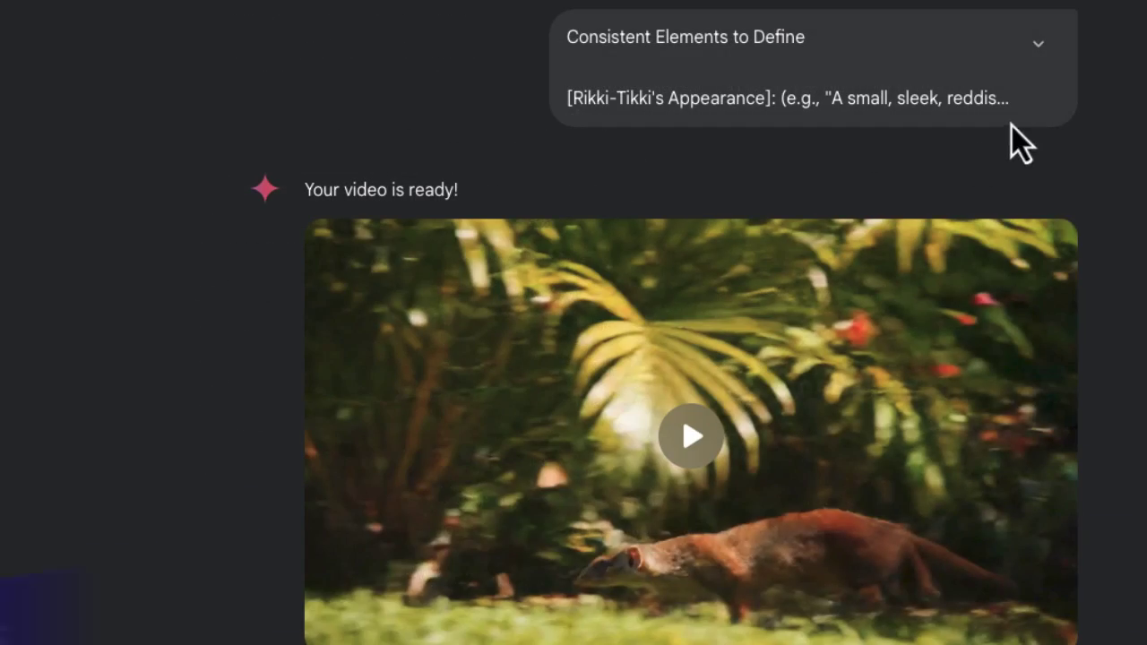
# - Expand the full prompt sent for the mongoose race scene and preview the generated video, pausing it partway
pyautogui.click(1039, 45)
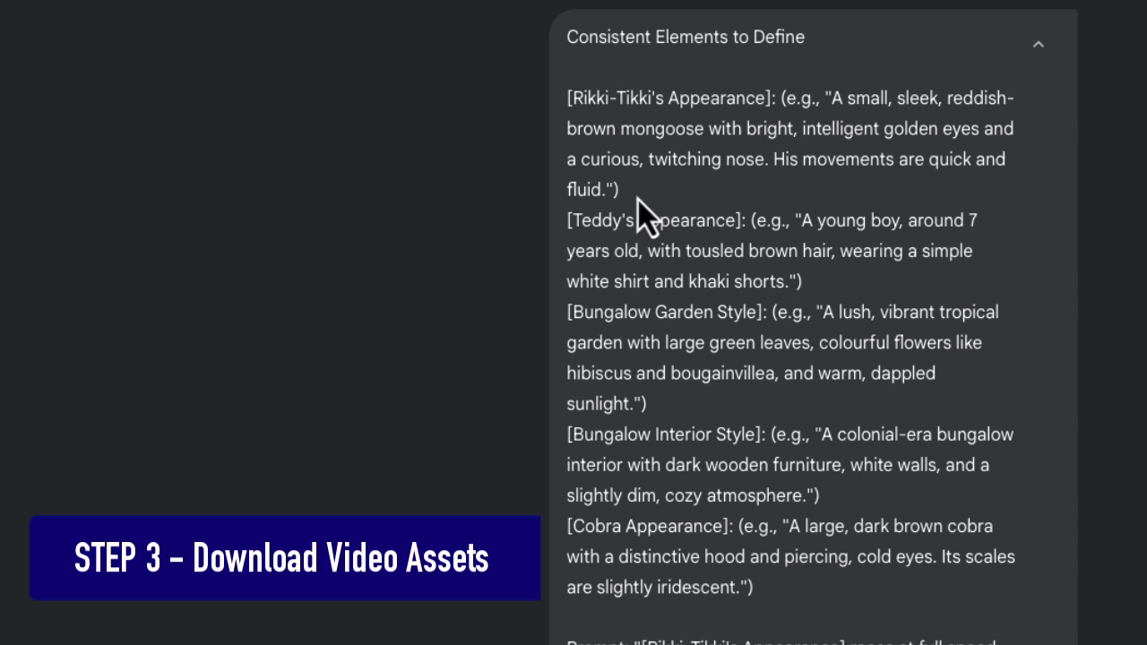
pyautogui.scroll(-8, 840, 628)
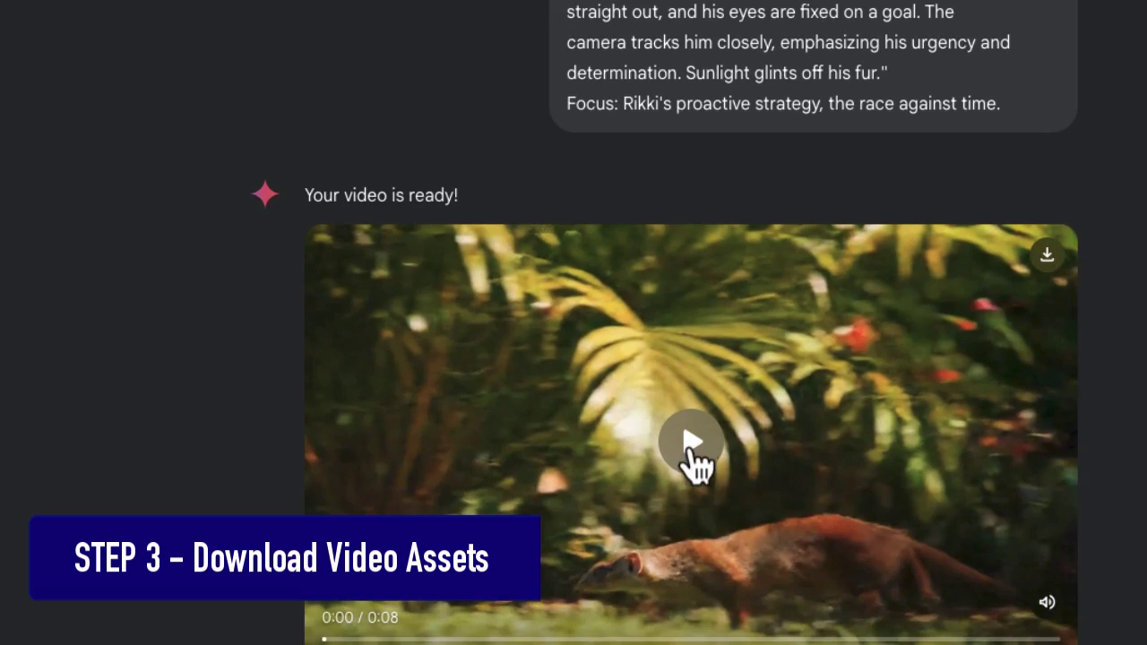
pyautogui.click(690, 445)
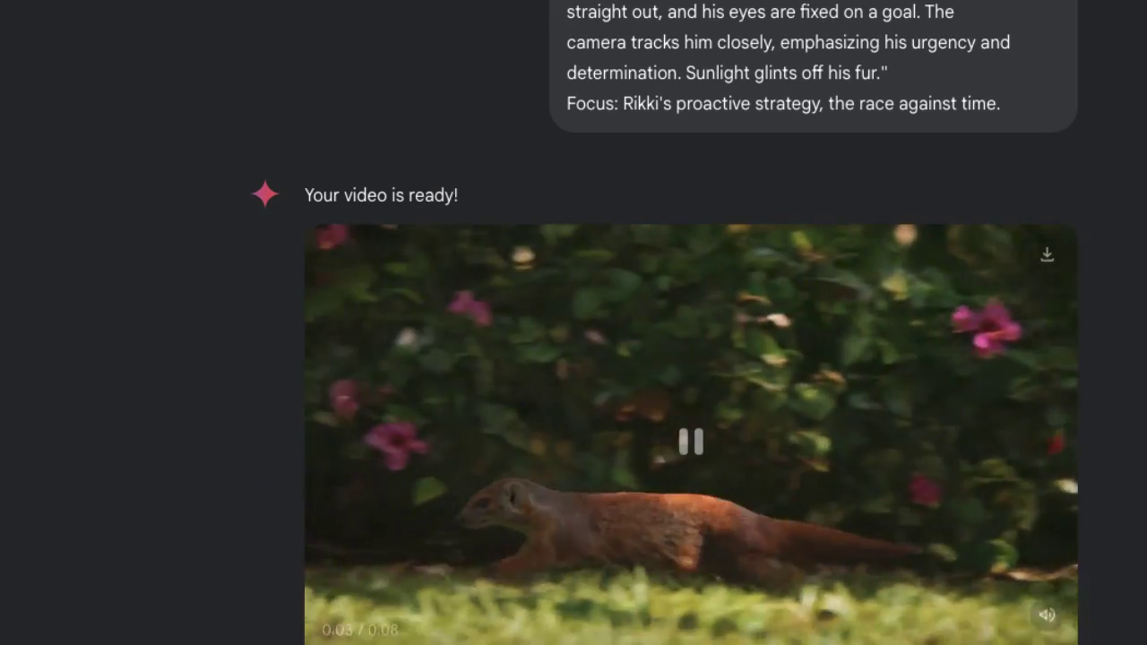
pyautogui.click(691, 448)
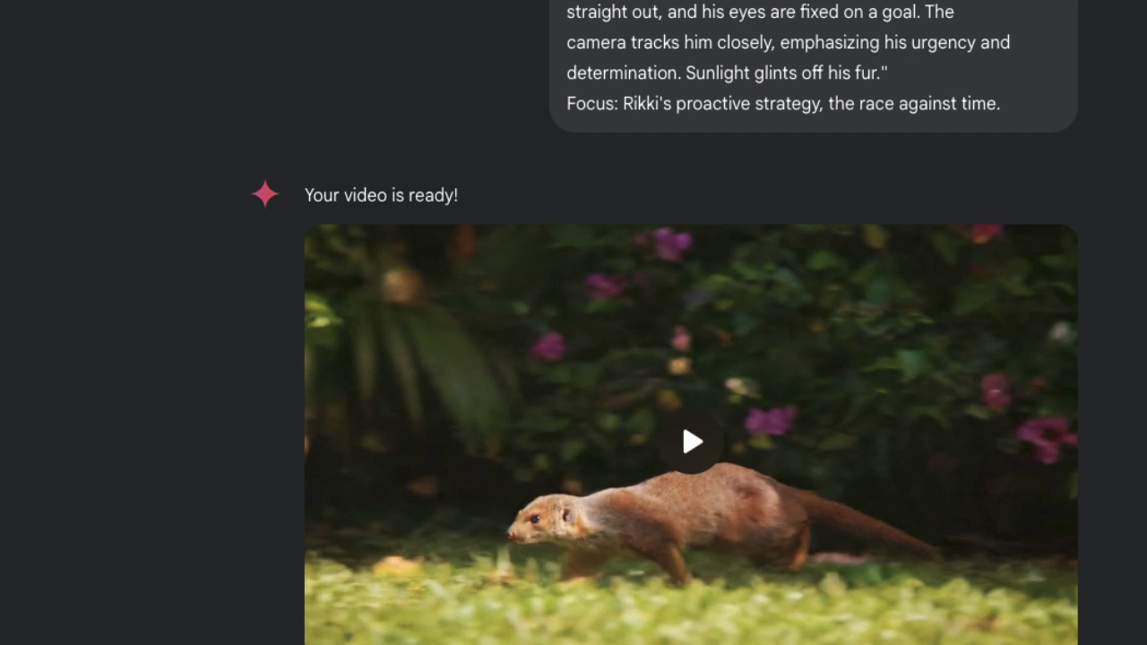
pyautogui.moveTo(1050, 264)
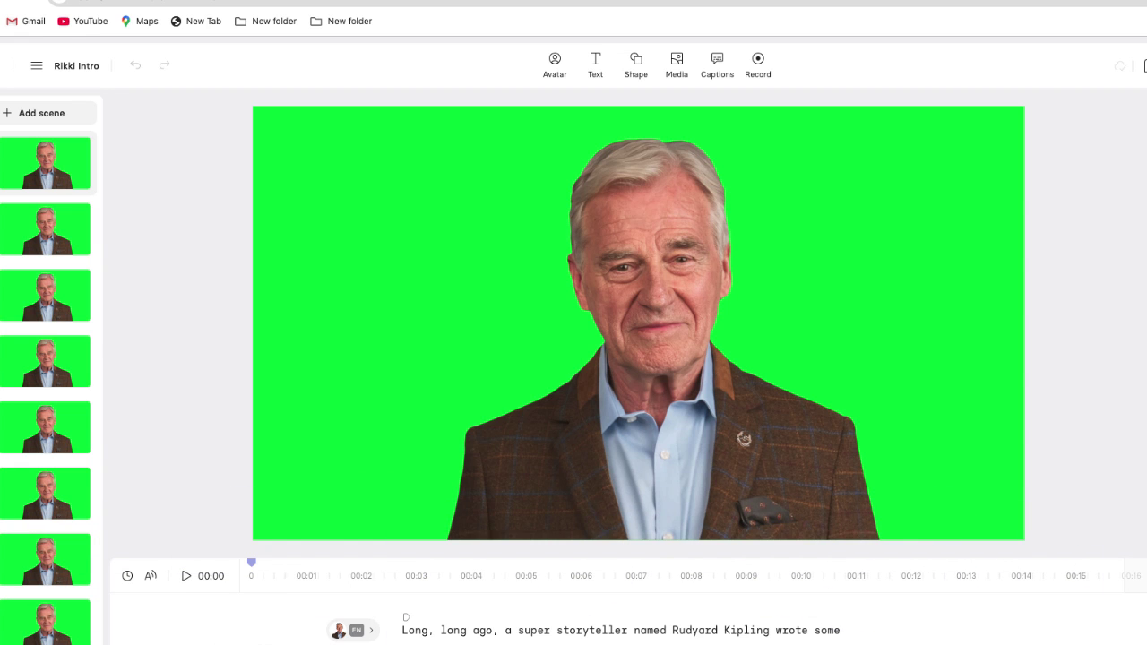
# - In Synthesia's Rikki Intro project, browse the avatars offered for a new speaker and check the speaker's voice option
pyautogui.click(346, 628)
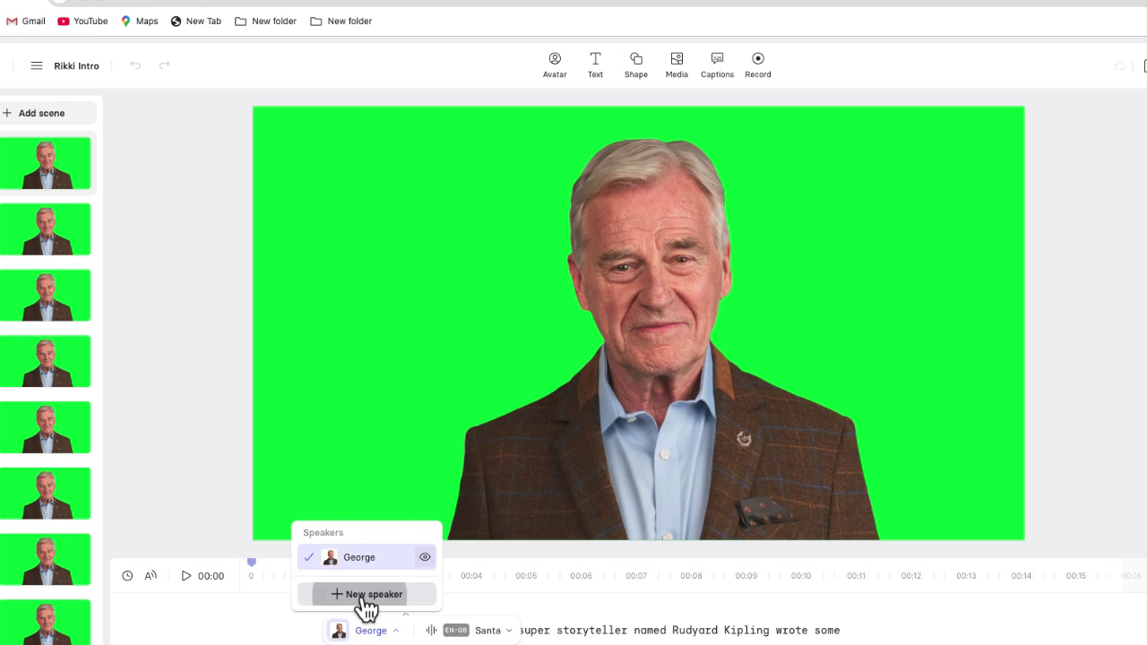
pyautogui.click(367, 595)
pyautogui.scroll(-5, 363, 537)
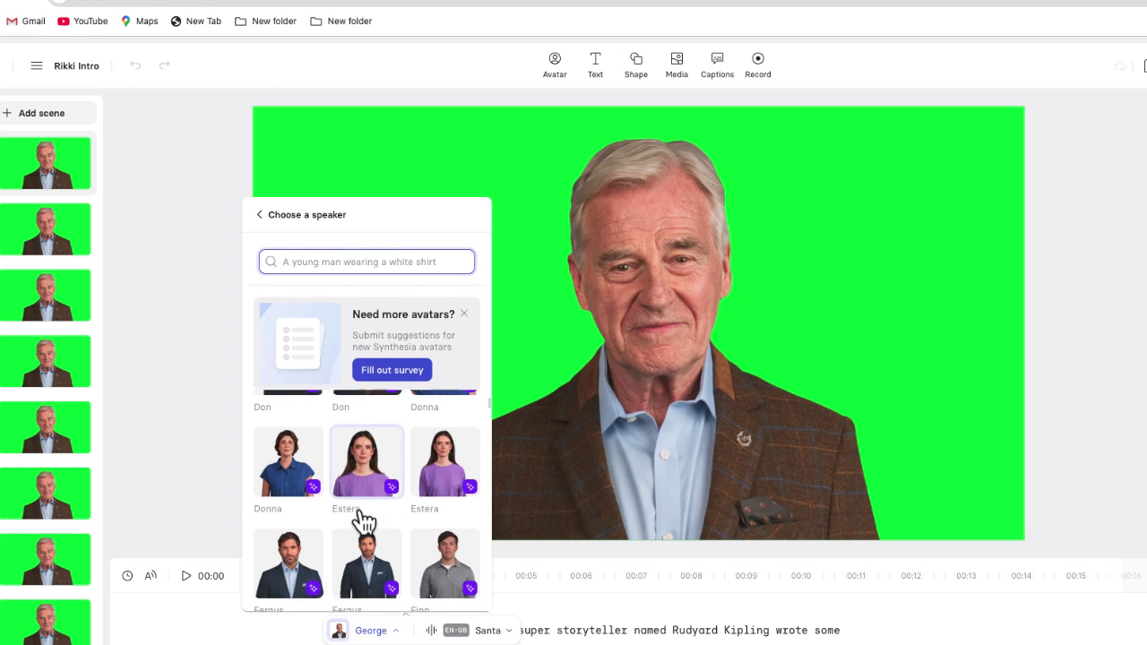
pyautogui.scroll(-4, 363, 525)
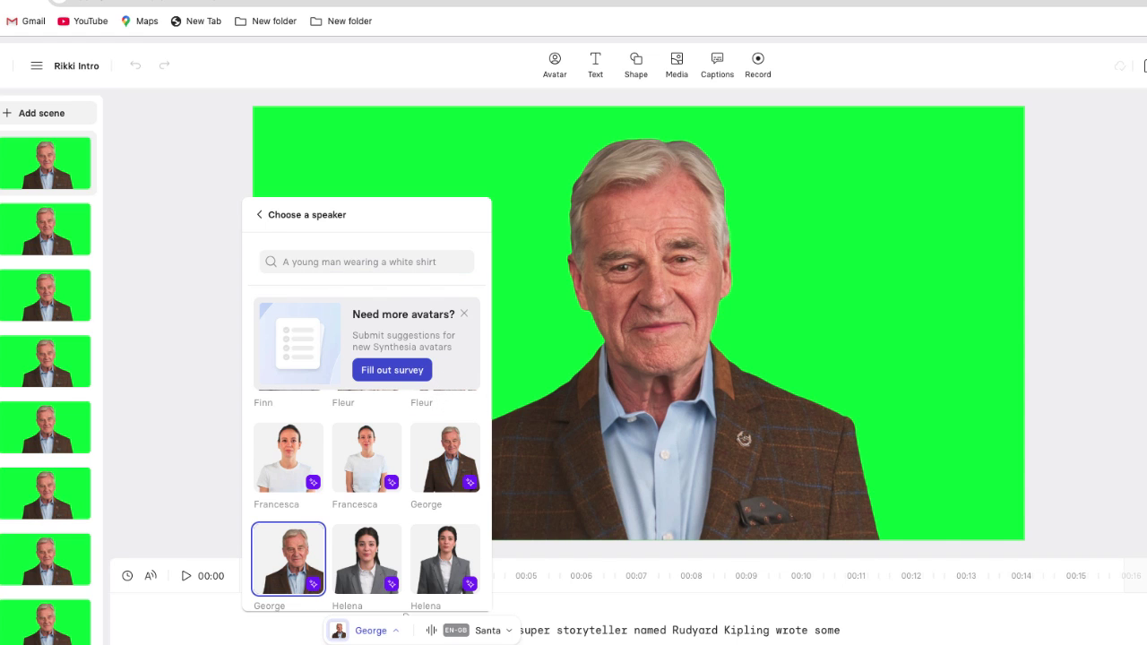
pyautogui.click(493, 638)
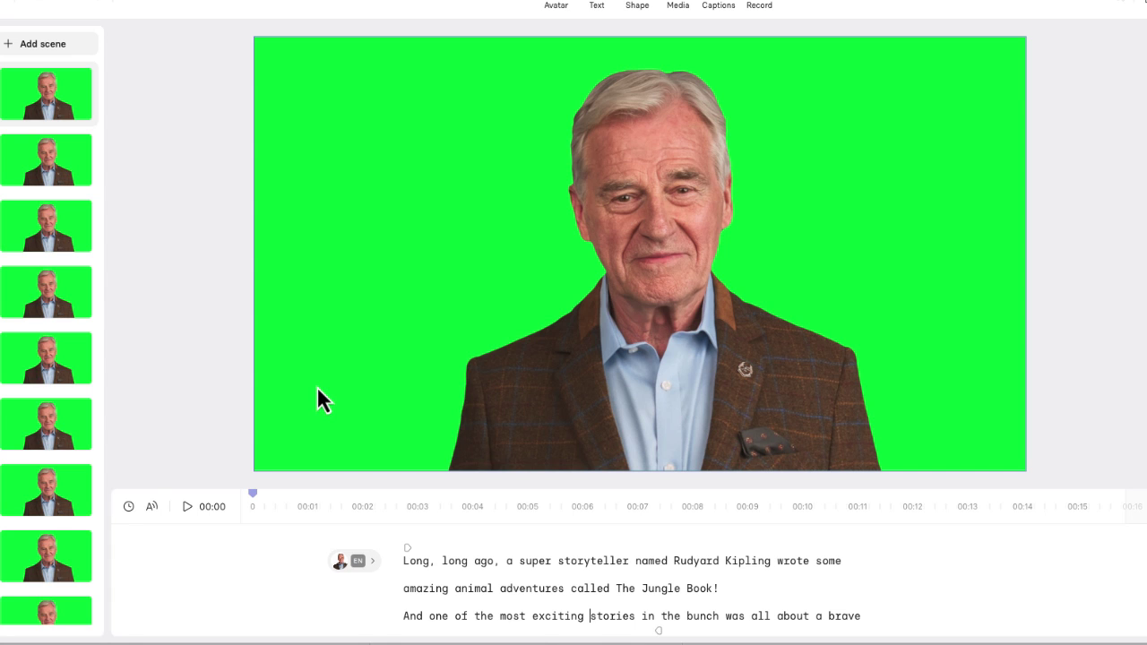
# - Review the narration scripts of the story scenes, working back from the deadly Nahg scene to Teddy finding Rikki
pyautogui.scroll(-2, 81, 435)
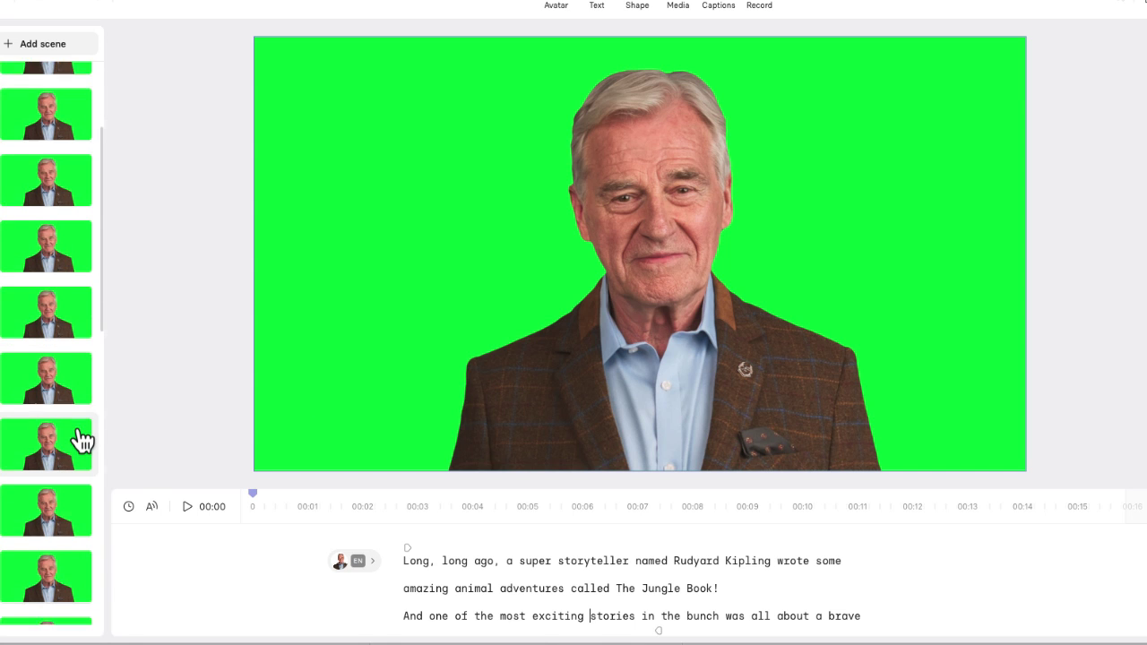
pyautogui.scroll(-2, 72, 440)
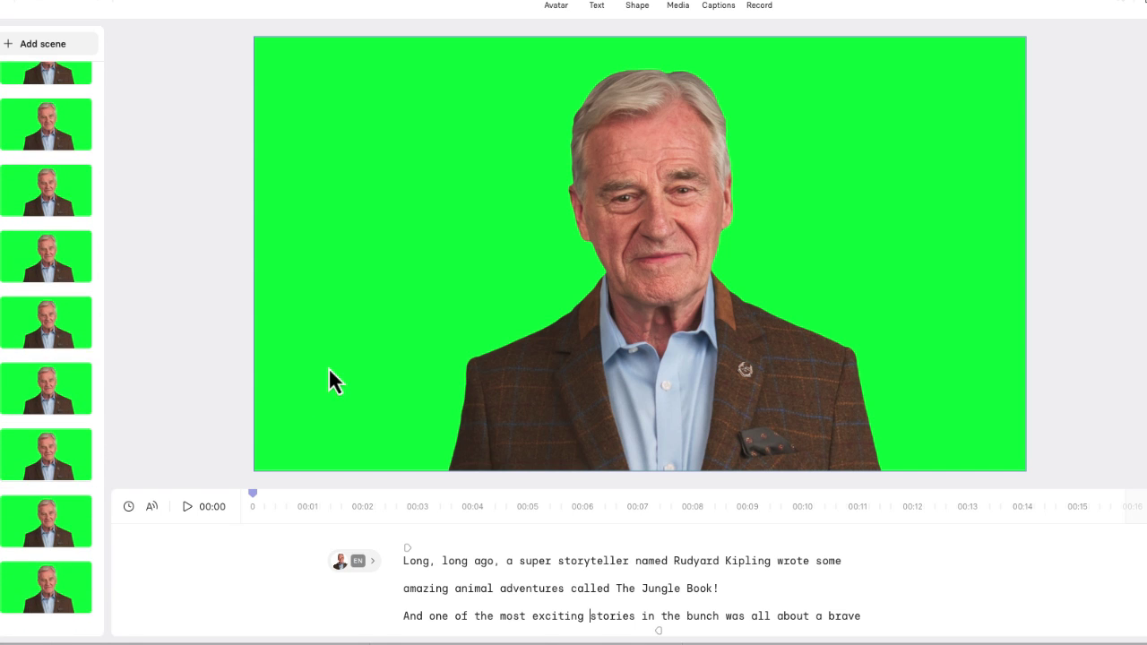
pyautogui.click(47, 401)
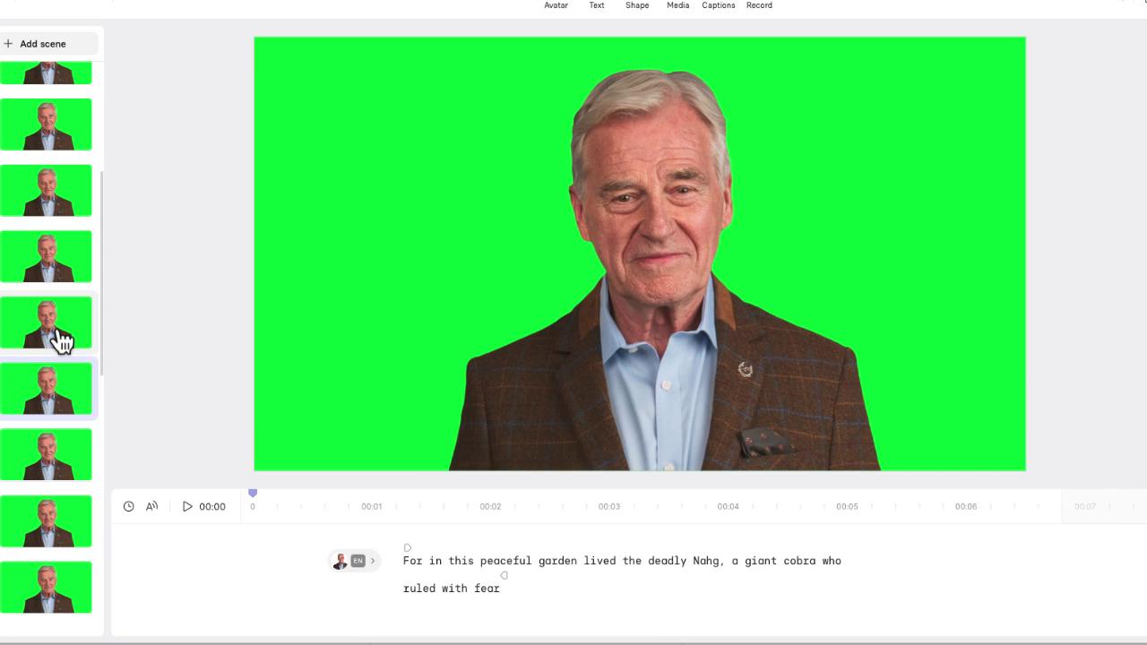
pyautogui.click(58, 337)
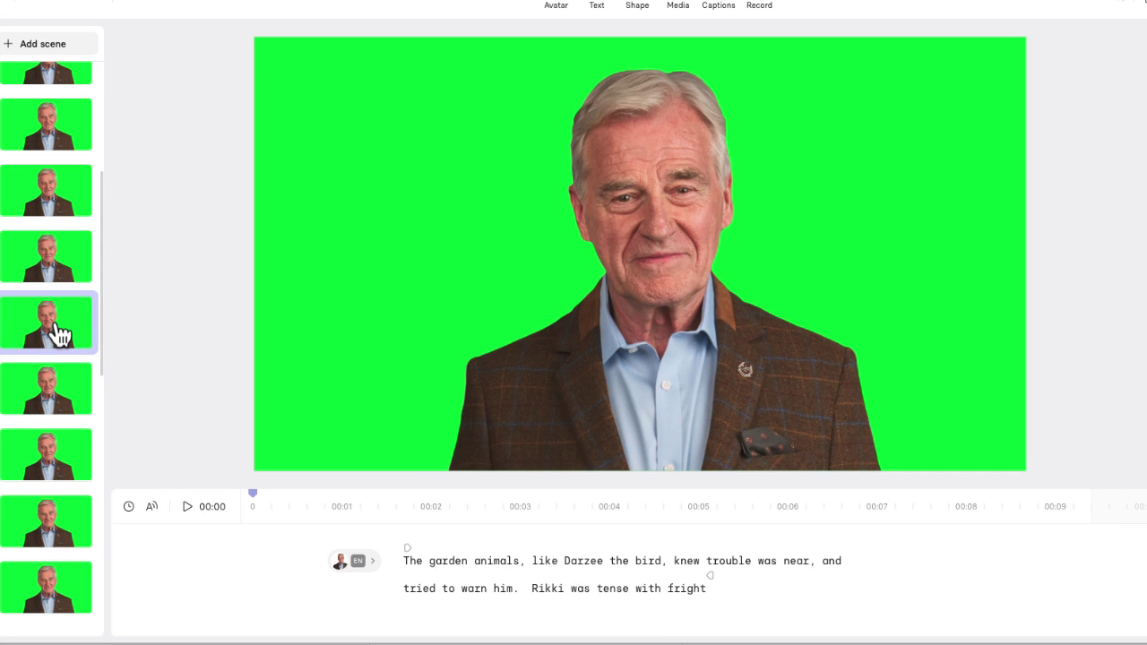
pyautogui.click(58, 259)
pyautogui.click(66, 184)
pyautogui.click(69, 146)
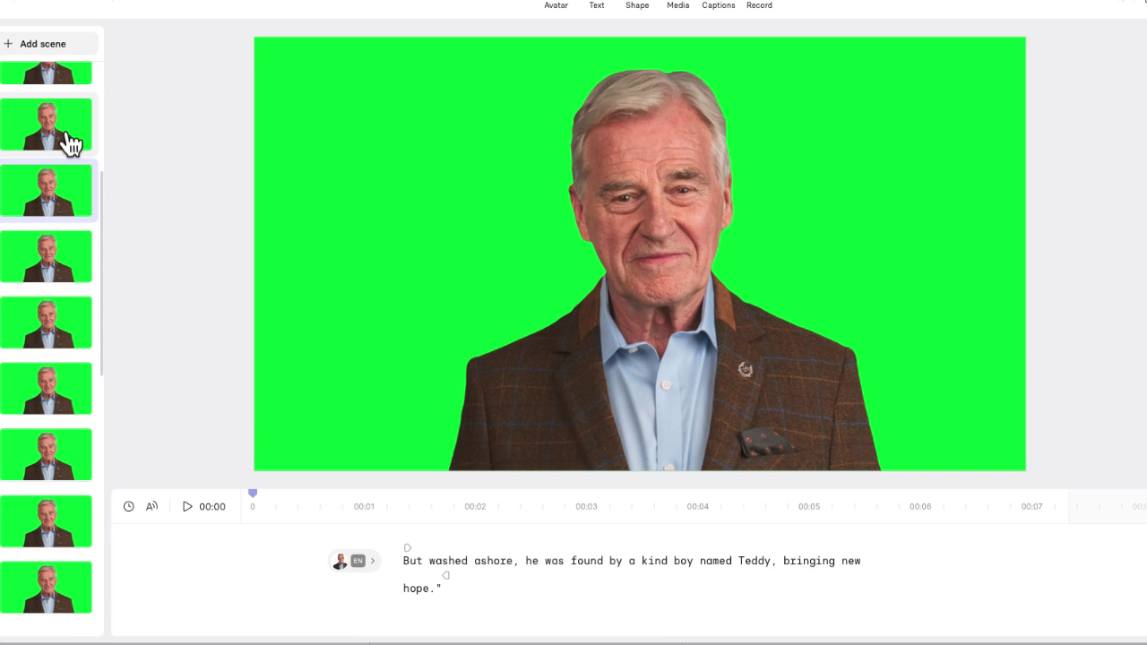
# - Review the scripts of the introductory scenes, including the mongoose explanation, and return to the scene introducing the cobra Nahg
pyautogui.scroll(5, 53, 171)
pyautogui.click(51, 187)
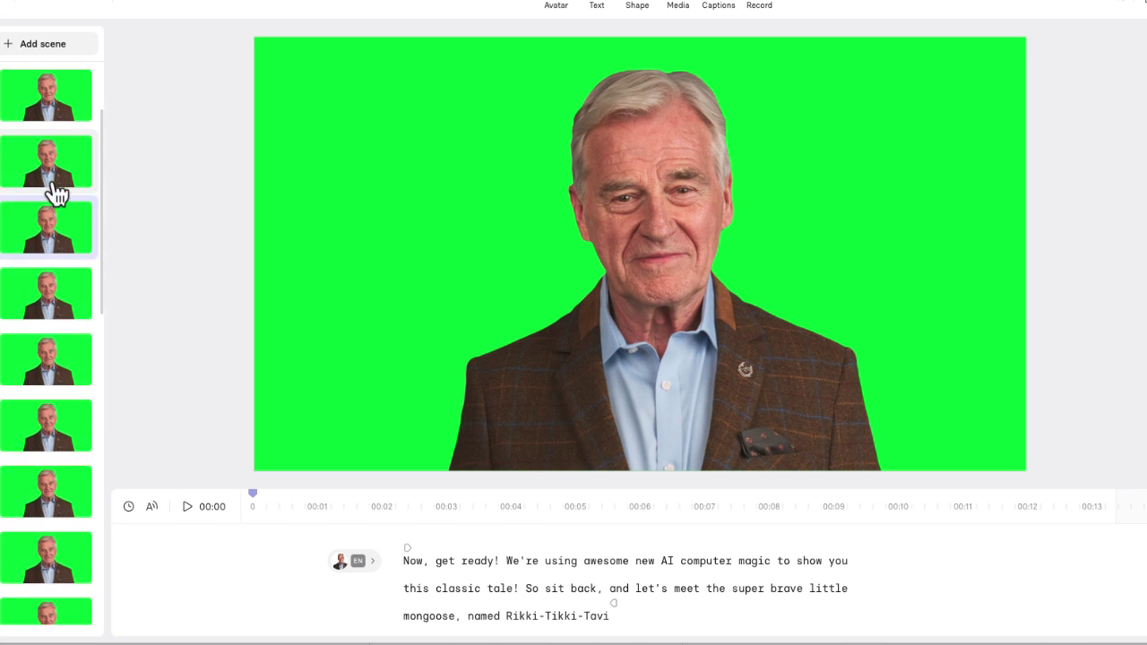
pyautogui.click(51, 179)
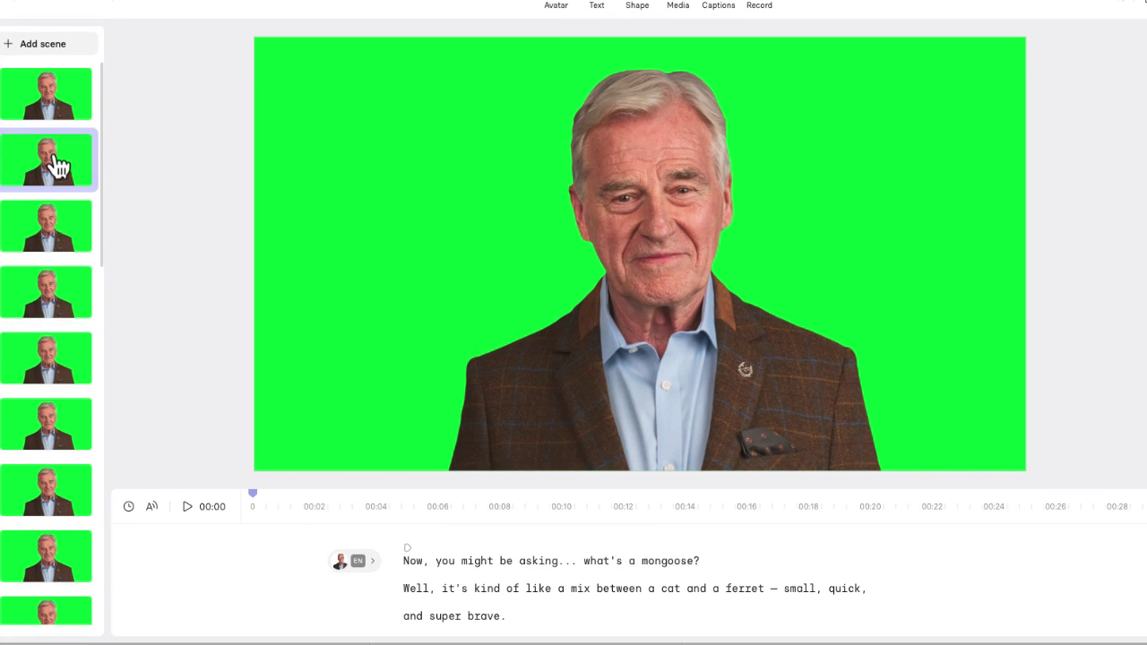
pyautogui.scroll(-5, 56, 359)
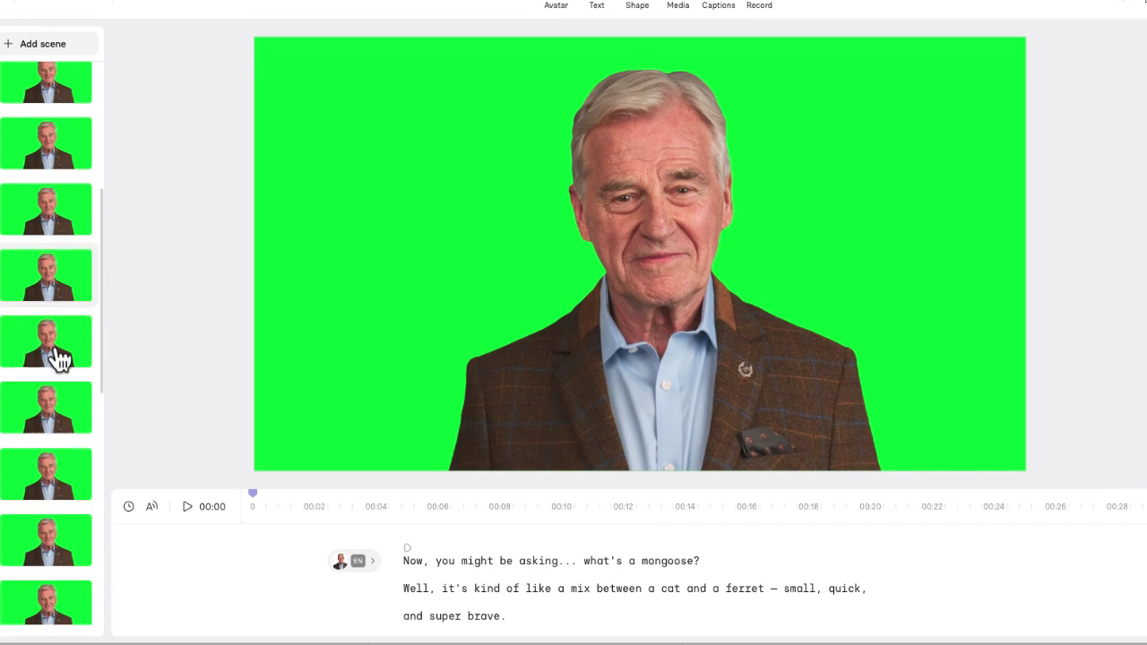
pyautogui.click(56, 357)
pyautogui.click(47, 427)
pyautogui.scroll(-1, 49, 412)
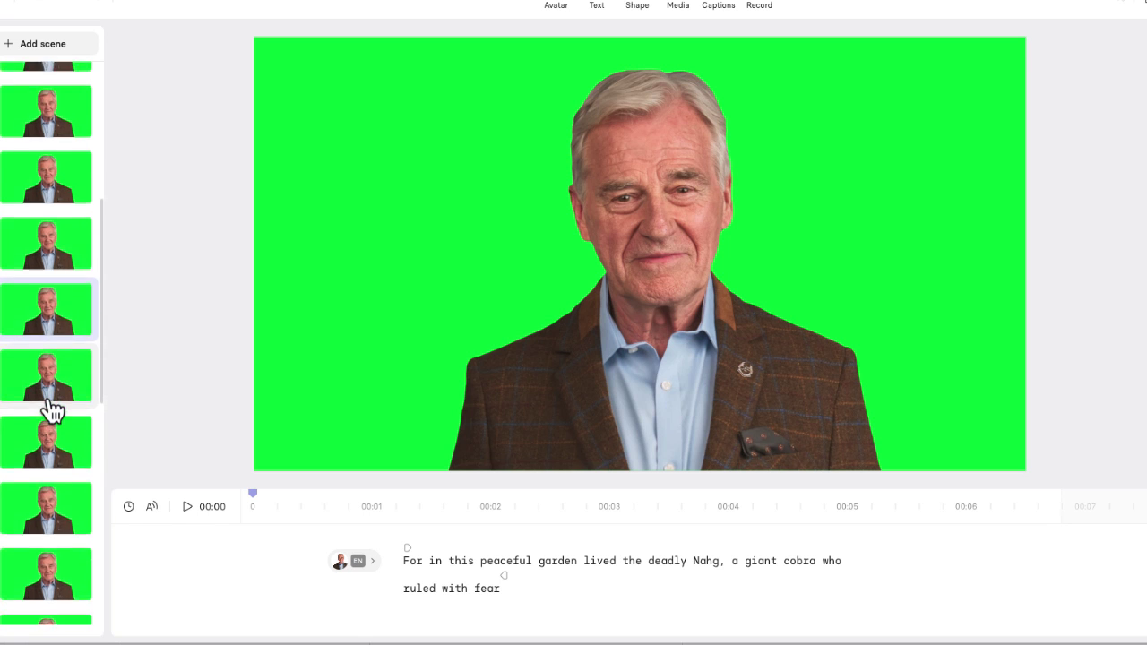
# - Look through the remaining green-screen narrator scenes in the Rikki Intro project, including the script about danger from the smallest, most venomous snake
pyautogui.scroll(-5, 54, 432)
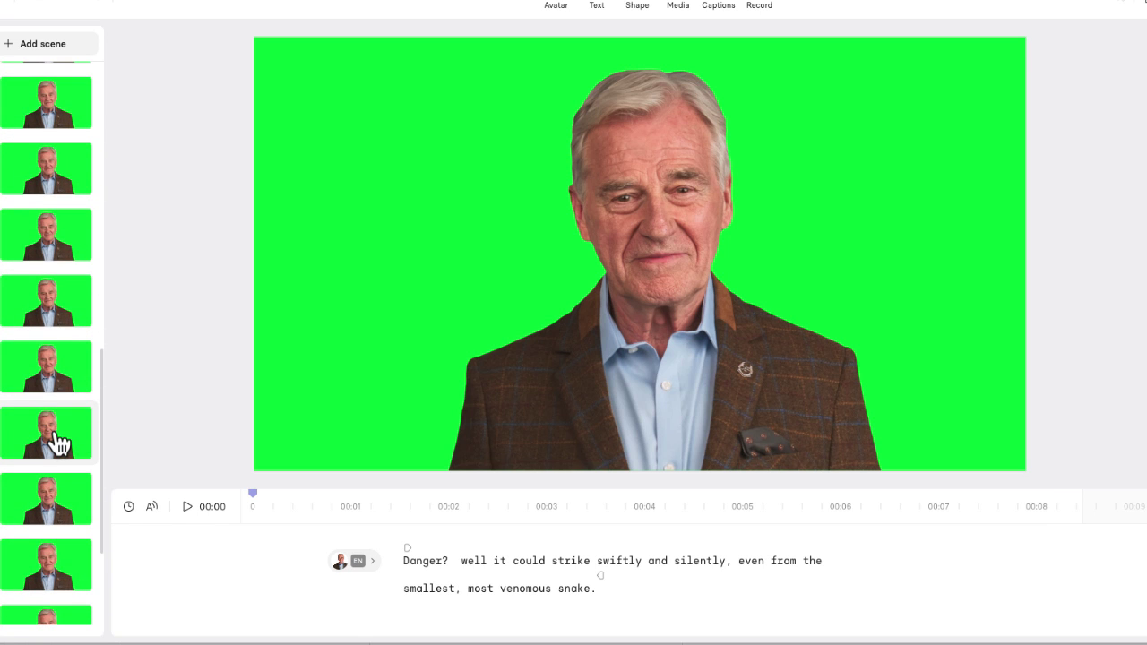
pyautogui.scroll(5, 56, 440)
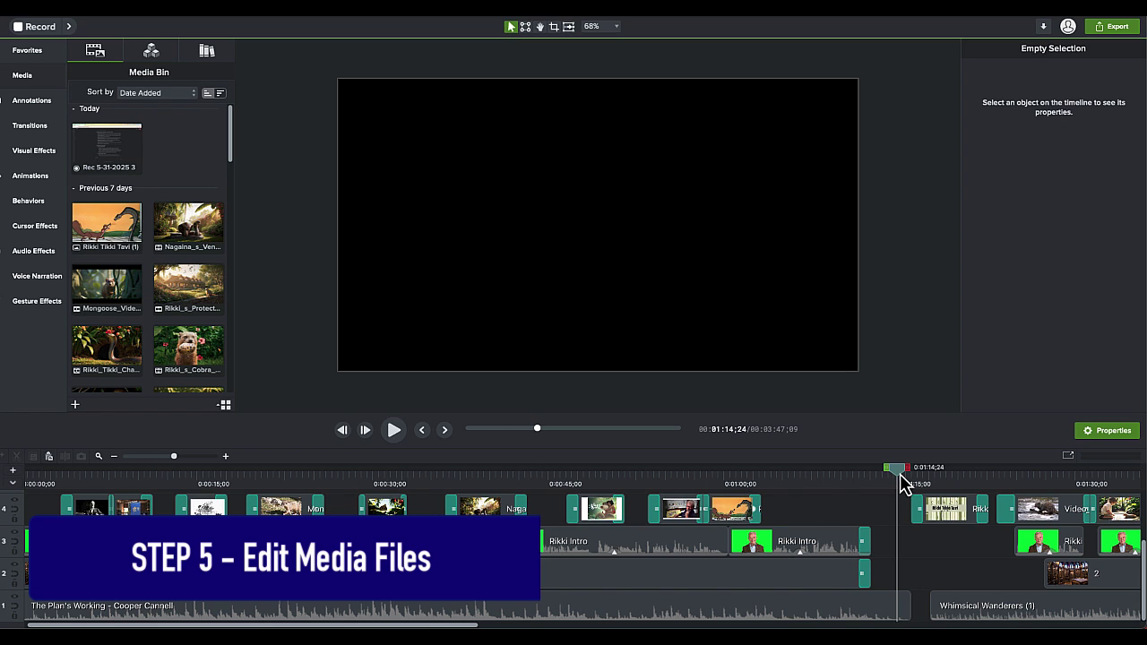
# - Switch to Camtasia and scrub the edited introduction, from the narrator's library opening to the end of the intro segment
pyautogui.moveTo(903, 483); pyautogui.dragTo(49, 506)
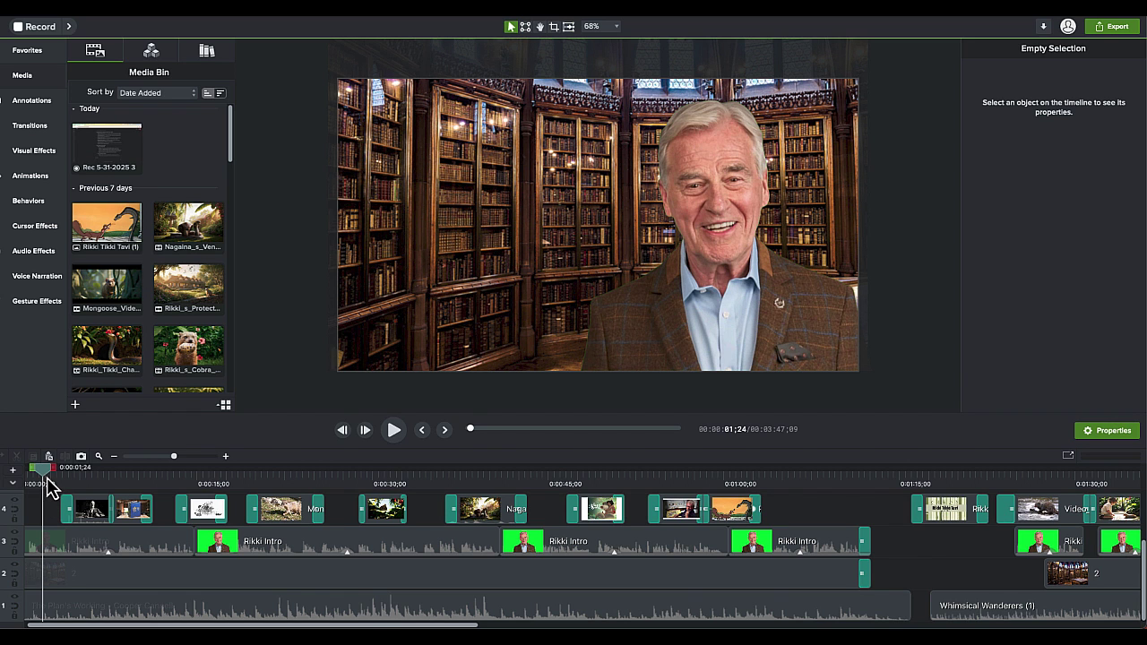
pyautogui.moveTo(48, 482)
pyautogui.mouseDown()
pyautogui.moveTo(117, 492)
pyautogui.moveTo(441, 475)
pyautogui.moveTo(472, 489)
pyautogui.moveTo(840, 485)
pyautogui.moveTo(781, 482)
pyautogui.moveTo(801, 476)
pyautogui.moveTo(910, 491)
pyautogui.mouseUp()
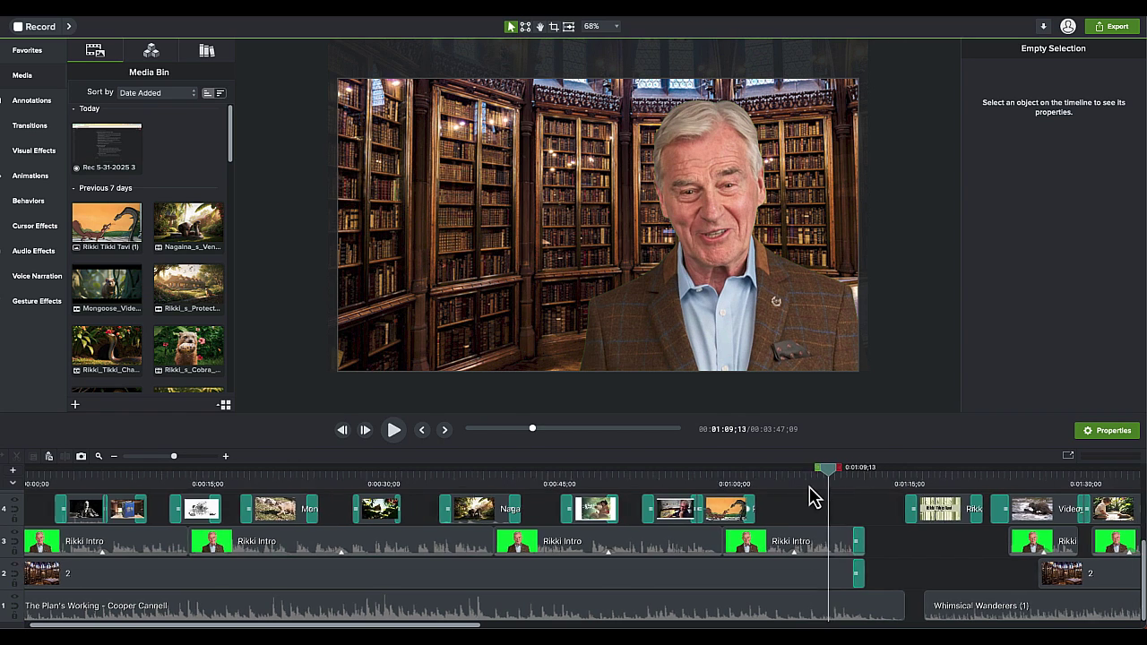
# - Preview the early story clips on the timeline, from the wet mongoose in the river to the mongoose fighting the snake
pyautogui.hscroll(5, 807, 493)
pyautogui.hscroll(4, 860, 502)
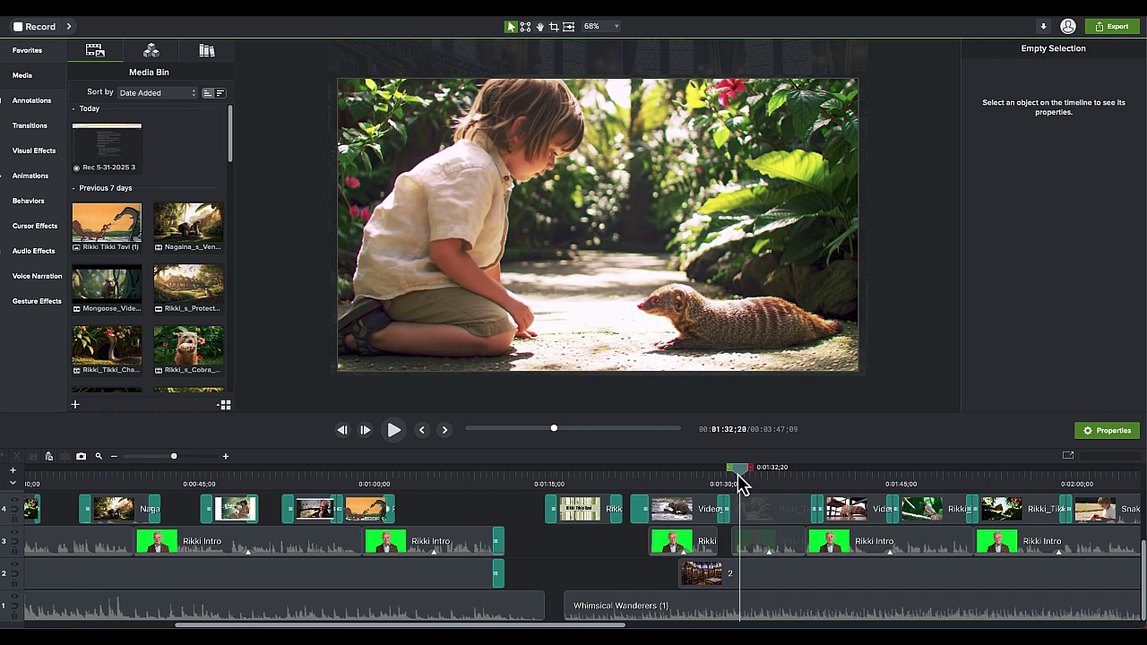
pyautogui.moveTo(724, 539); pyautogui.dragTo(685, 542)
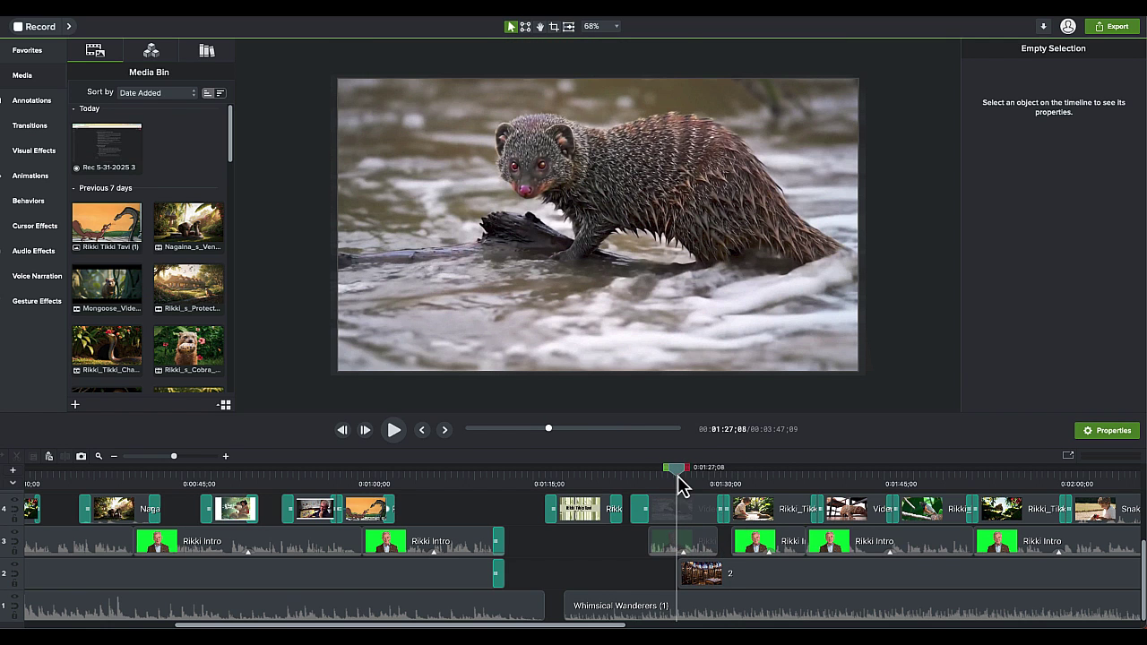
pyautogui.moveTo(678, 484); pyautogui.dragTo(975, 493)
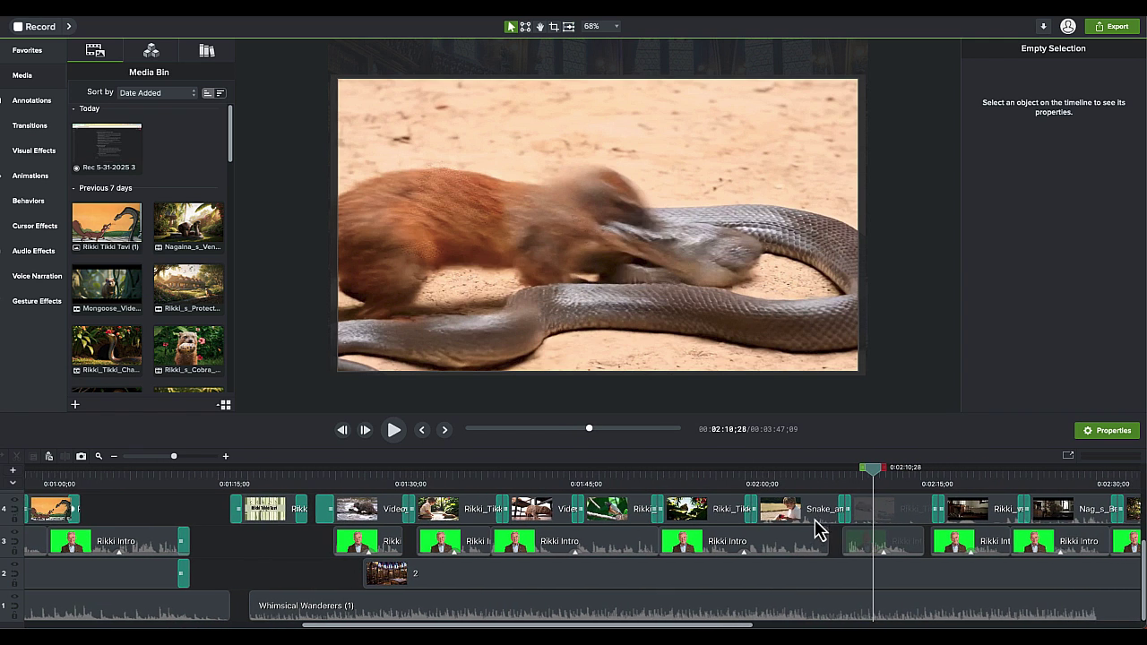
# - Recheck the boy-and-mongoose bonding clip against the mongoose-snake fight clip, ending on the bathroom scene
pyautogui.moveTo(876, 475); pyautogui.dragTo(344, 474)
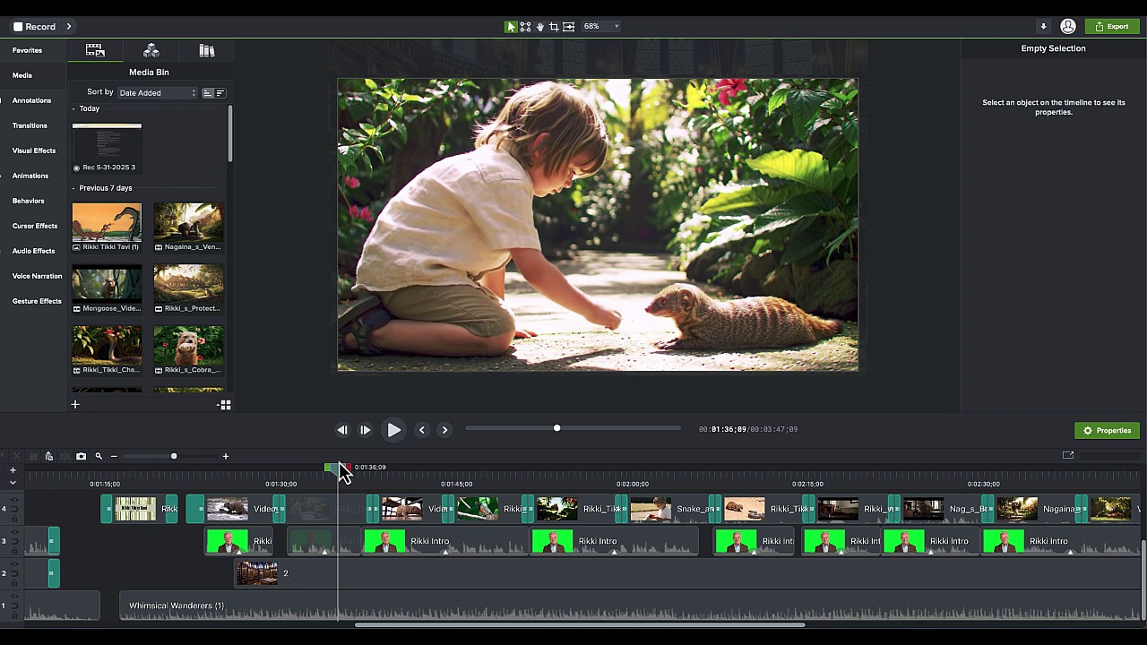
pyautogui.moveTo(344, 475); pyautogui.dragTo(735, 515)
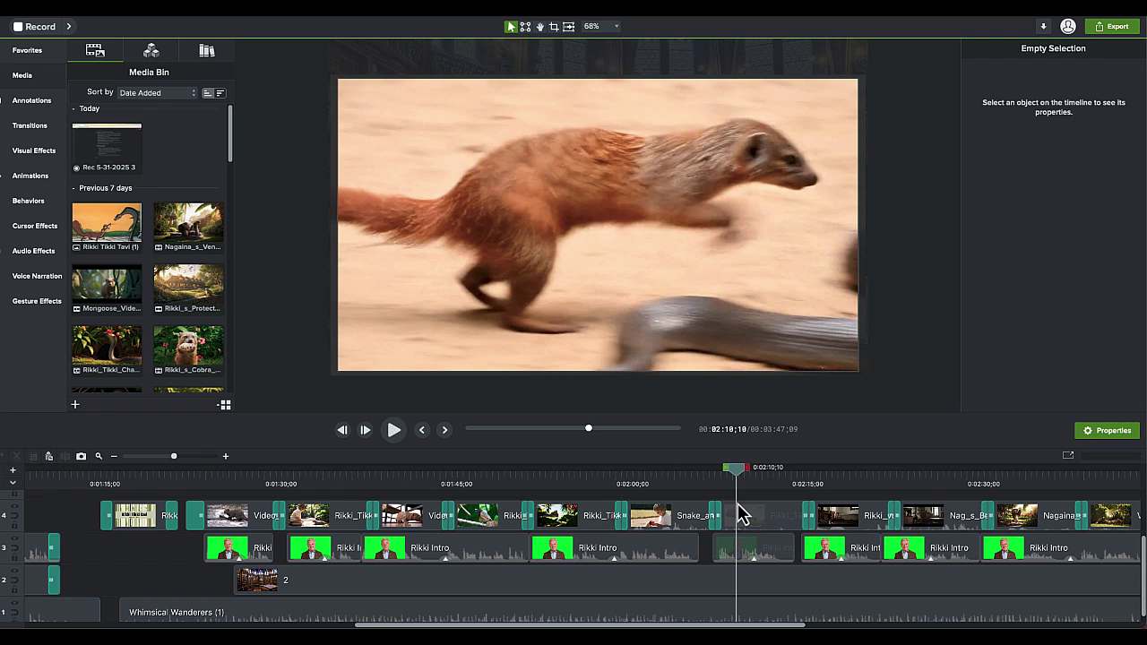
pyautogui.moveTo(736, 512); pyautogui.dragTo(325, 521)
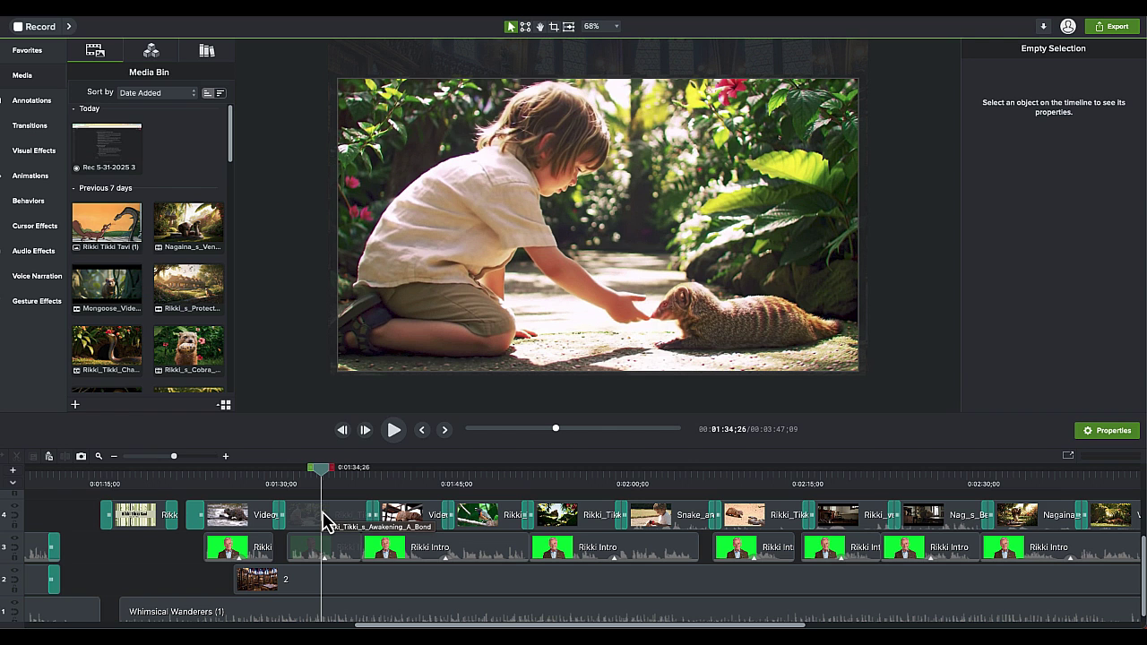
pyautogui.moveTo(320, 467); pyautogui.dragTo(848, 467)
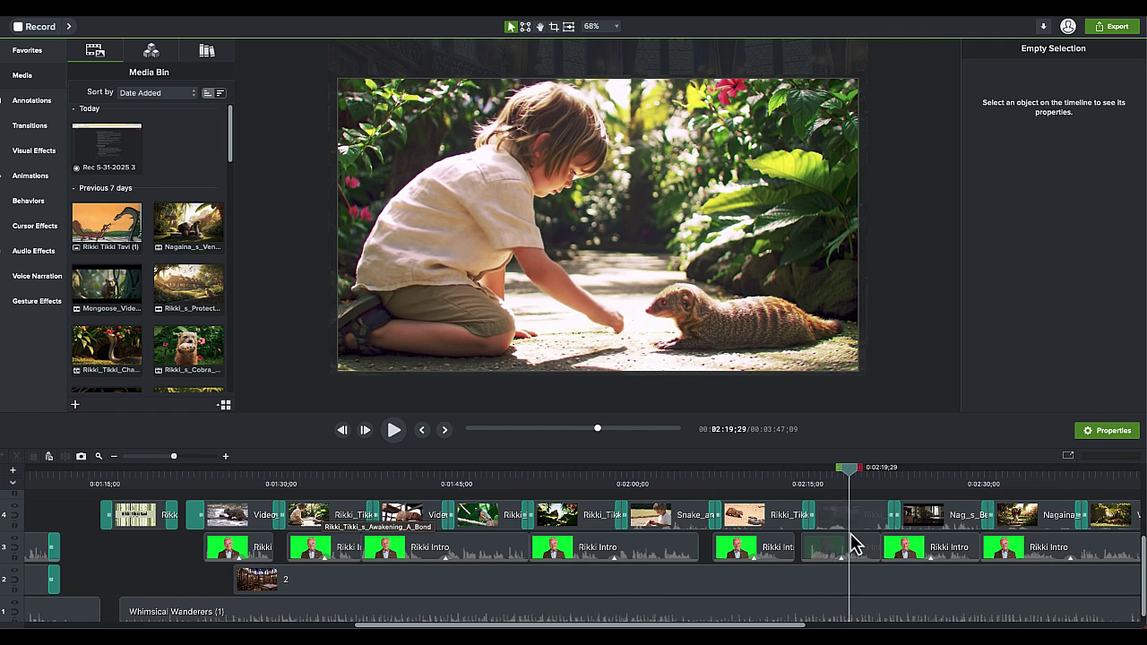
# - Preview the bathroom cobra attack from the mongoose's leap off the tub through to the Nagaina garden clip
pyautogui.hscroll(3, 820, 547)
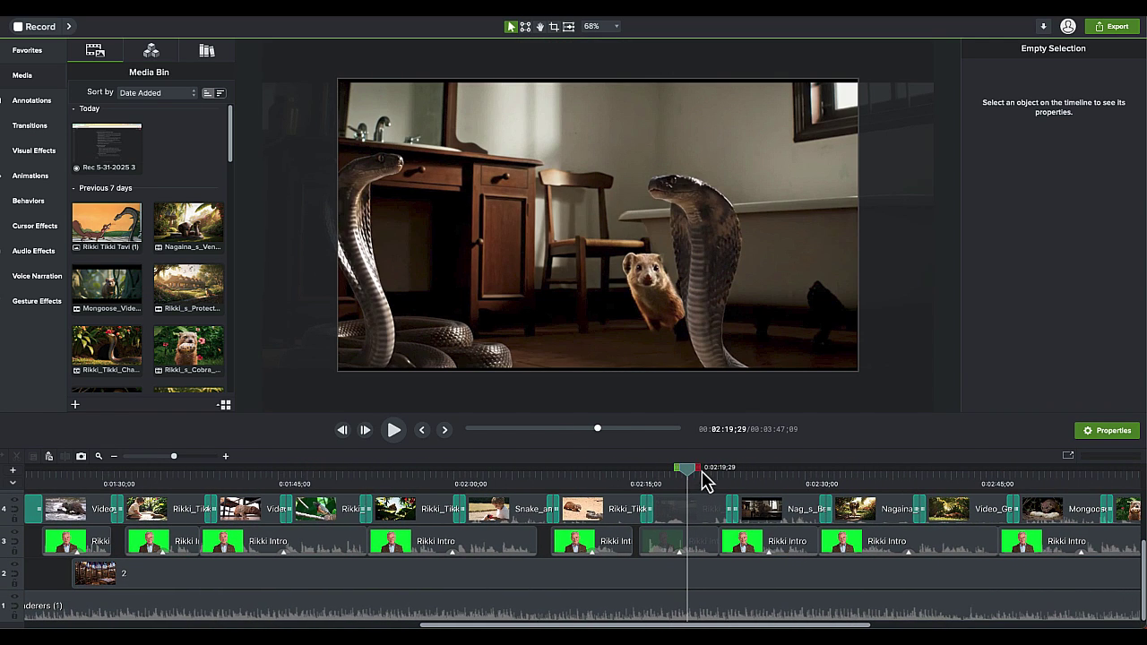
pyautogui.moveTo(691, 481); pyautogui.dragTo(671, 484)
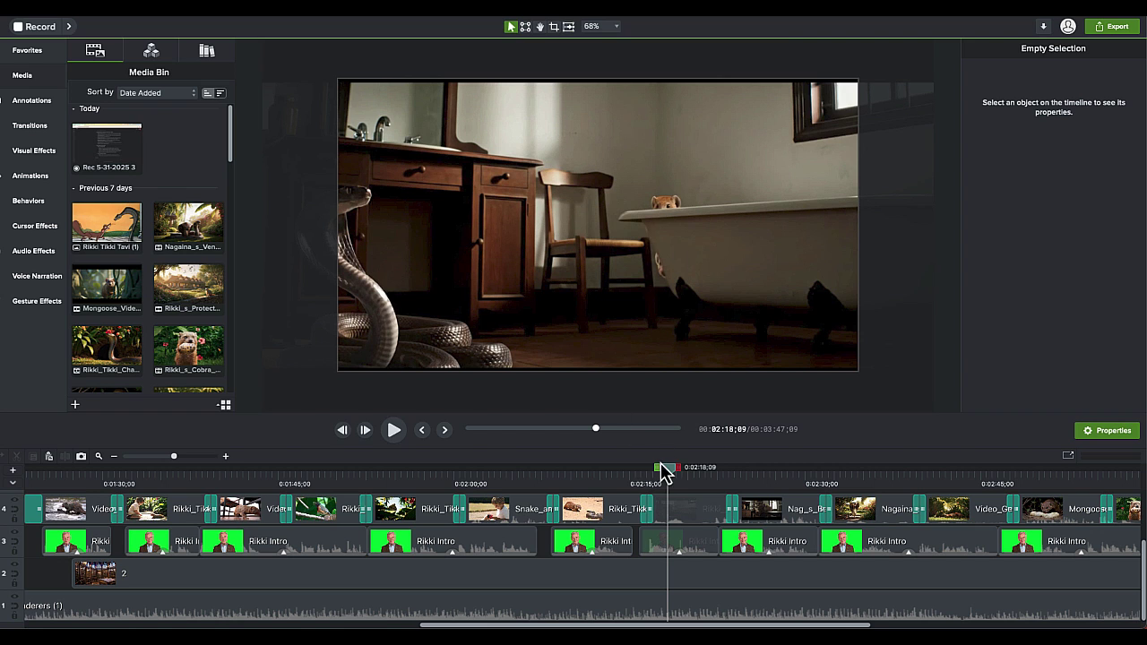
pyautogui.moveTo(671, 481); pyautogui.dragTo(878, 480)
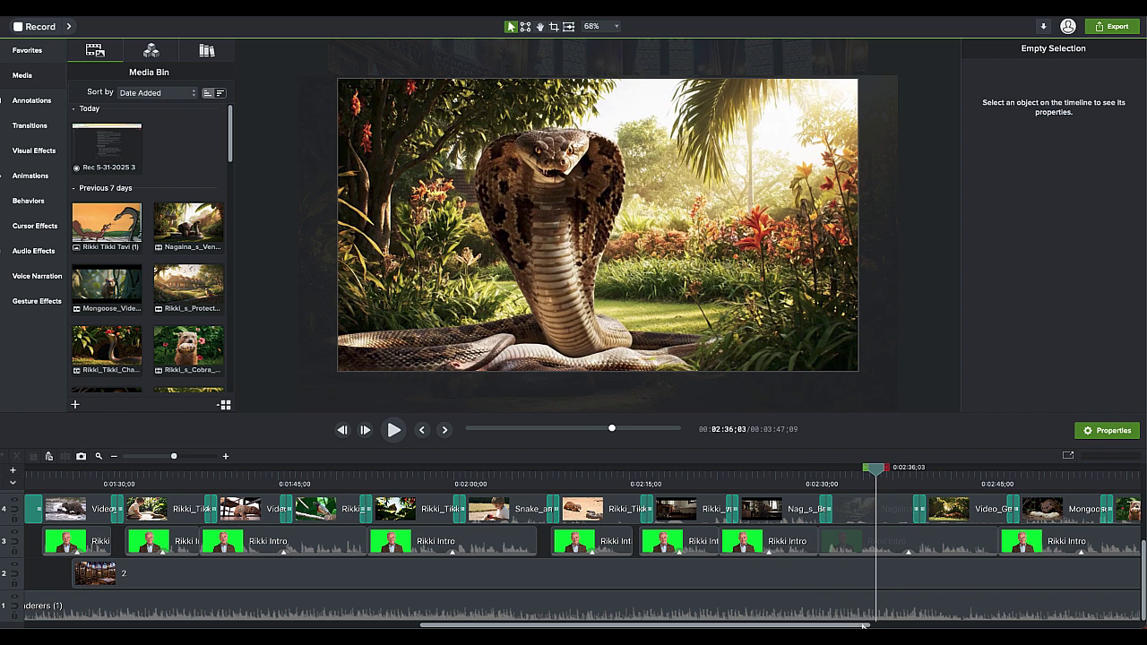
# - Scrub the timeline from the Nagaina garden clip onward to the cobra at its burrow
pyautogui.moveTo(866, 625); pyautogui.dragTo(979, 625)
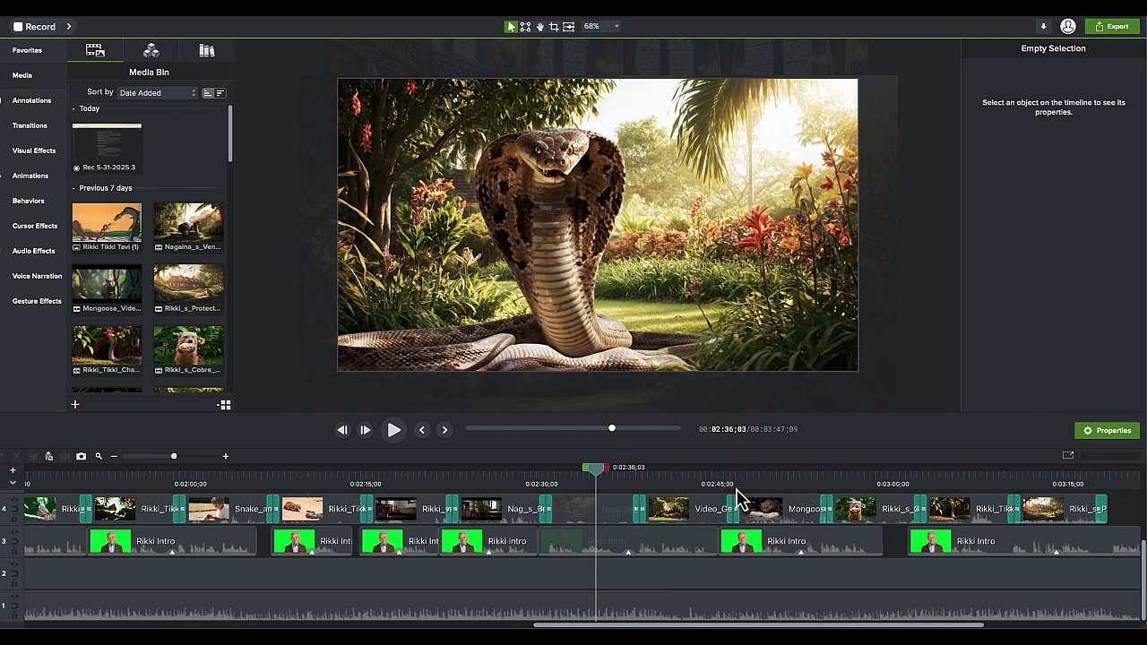
pyautogui.click(769, 500)
pyautogui.moveTo(769, 500); pyautogui.dragTo(991, 507)
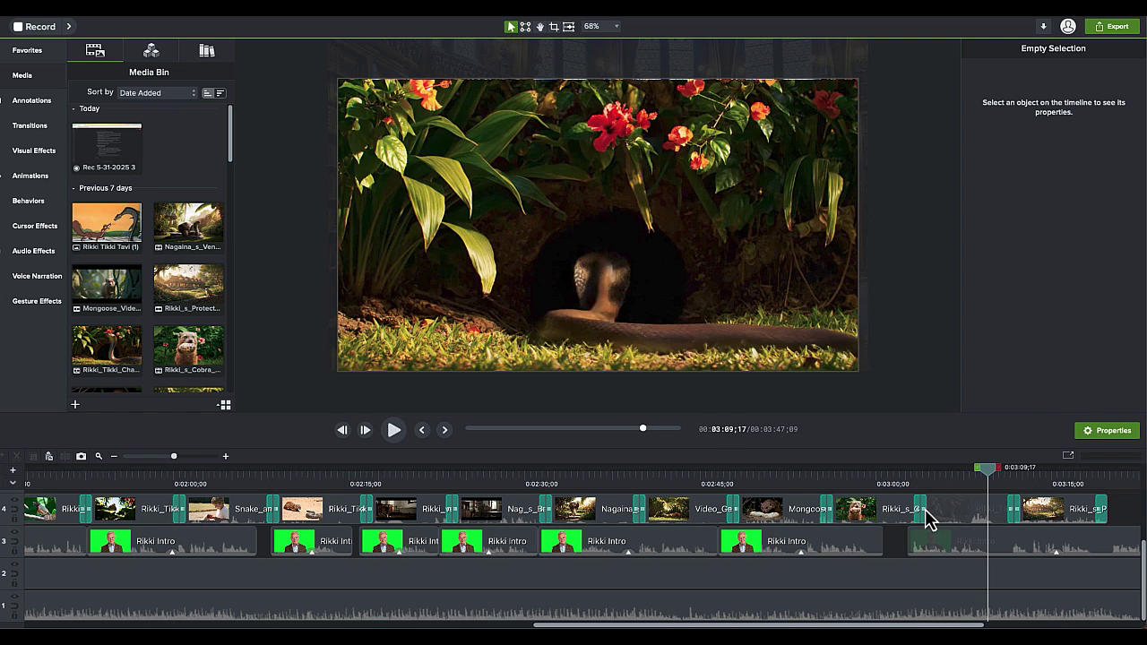
# - Review the closing narrator shot and the mongoose approaching the burrow, and return to the Rikki Tikki Tavi title card
pyautogui.hscroll(5, 928, 520)
pyautogui.click(931, 497)
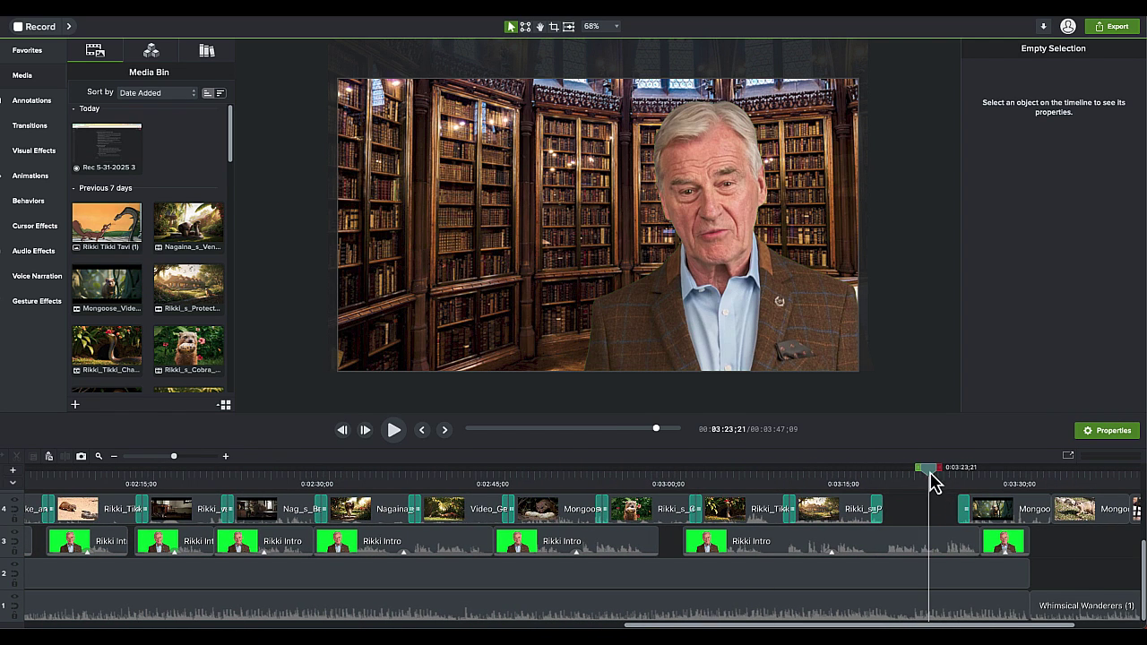
pyautogui.moveTo(932, 497); pyautogui.dragTo(727, 495)
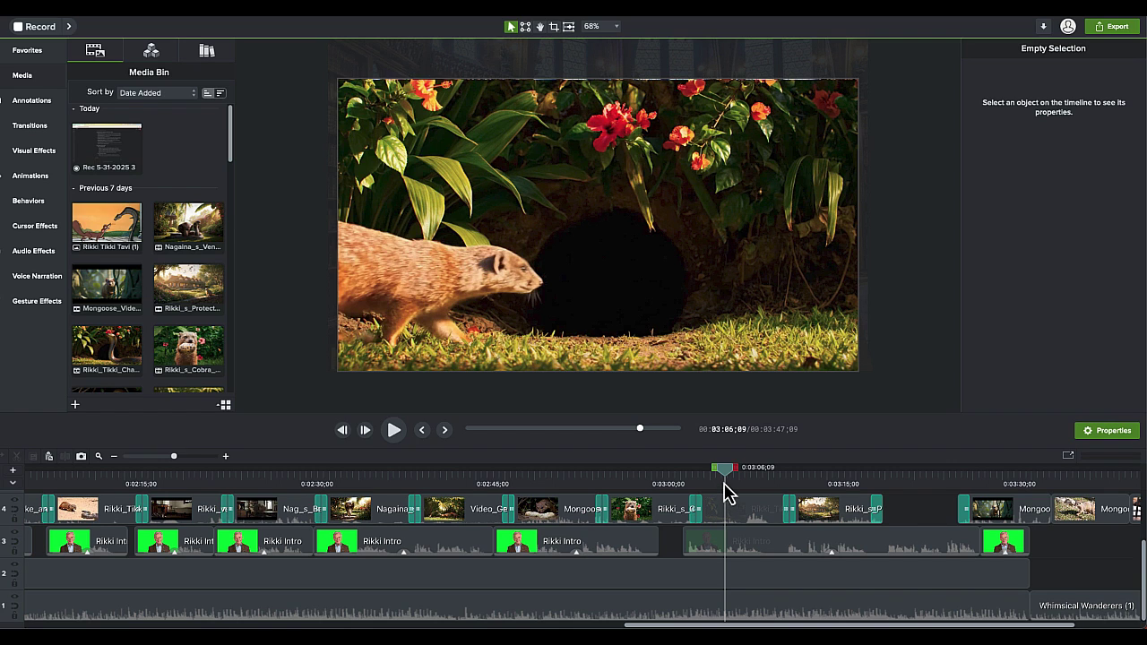
pyautogui.moveTo(726, 493); pyautogui.dragTo(970, 482)
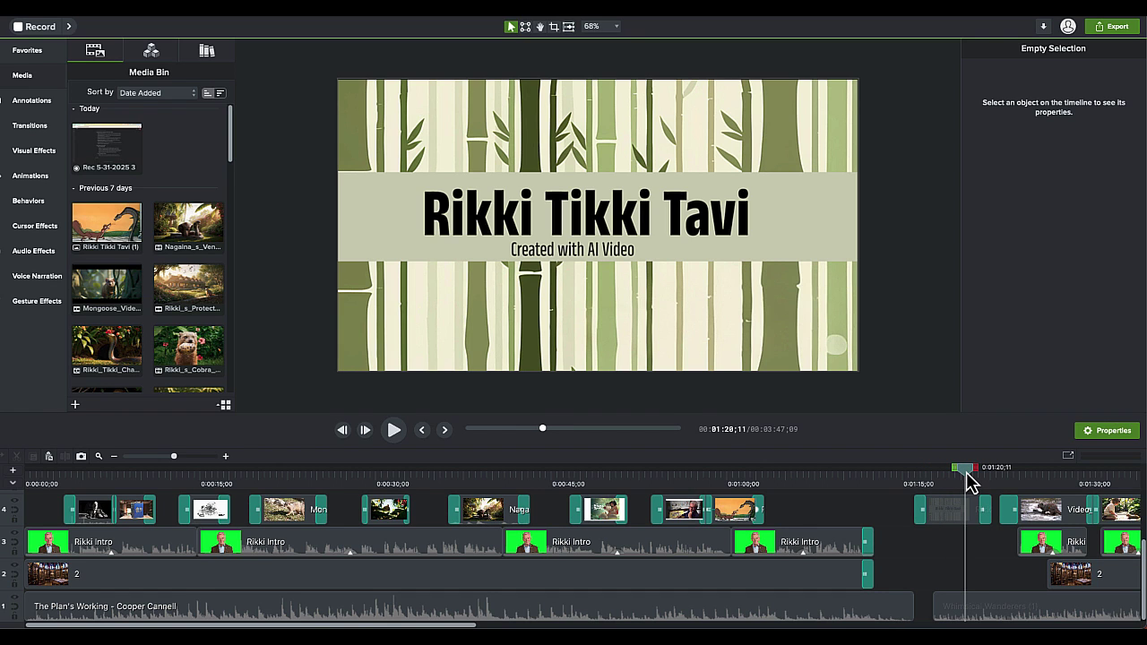